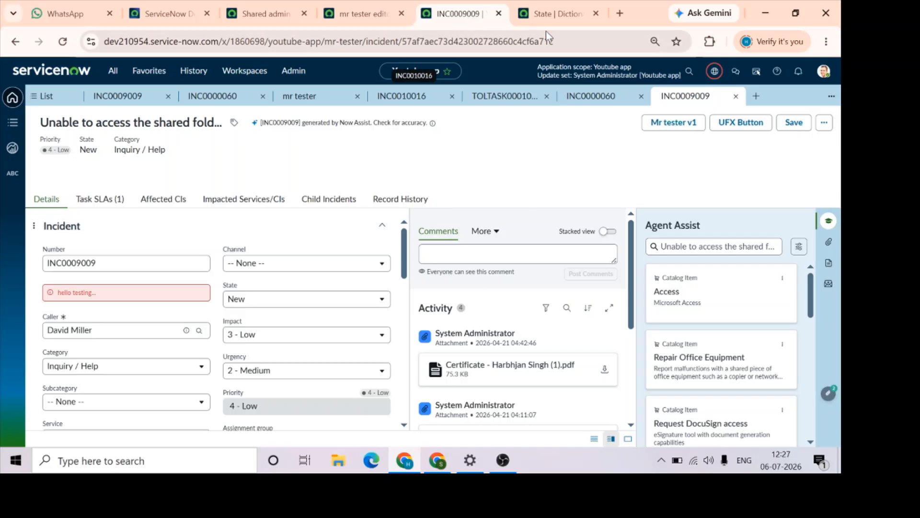
Step: Switch to the UI Builder page editor and add a Stepper component directly above the Top Container in the Body
click(353, 12)
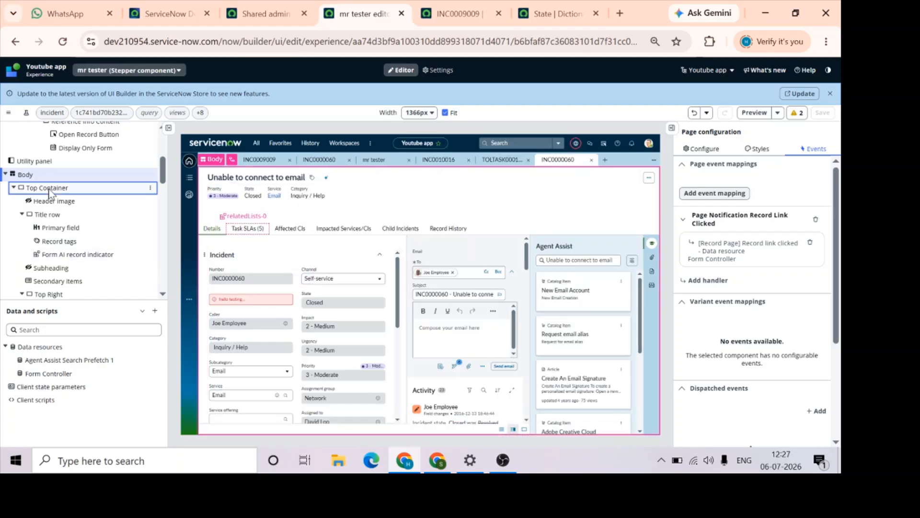
click(49, 192)
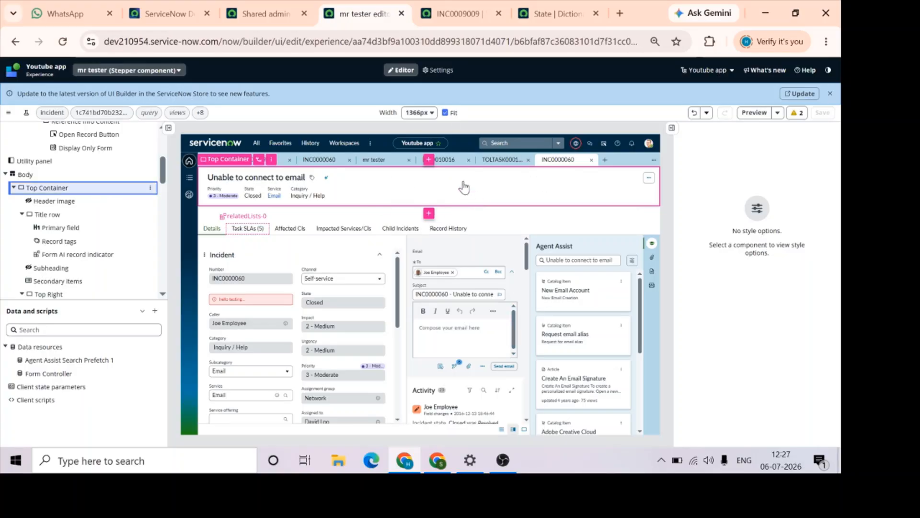
click(429, 161)
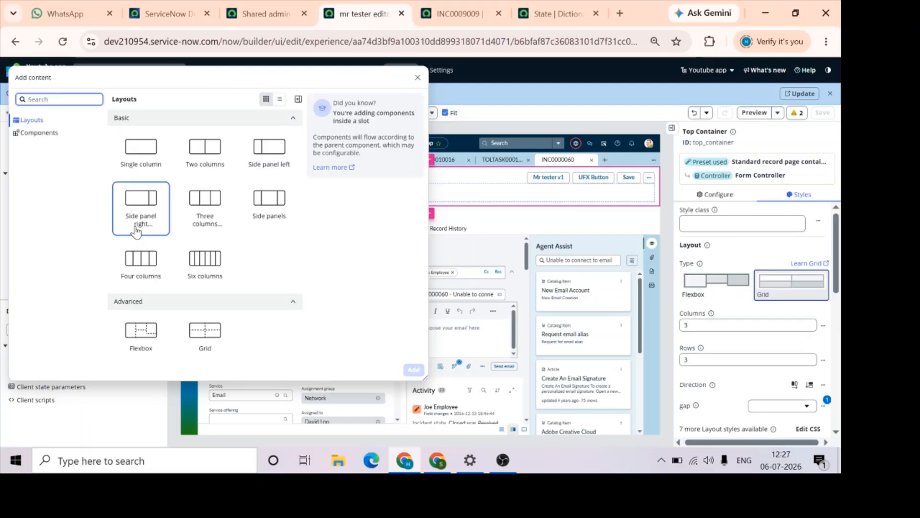
text(stepper)
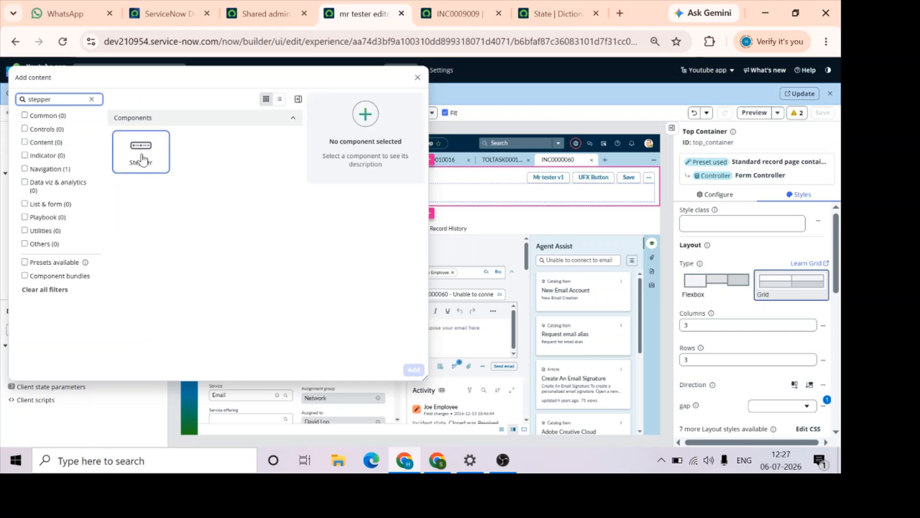
click(142, 160)
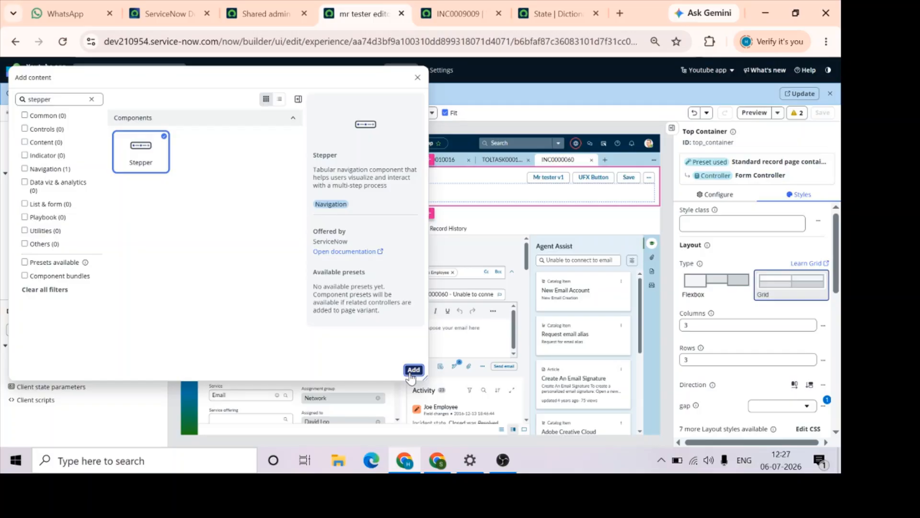
click(414, 369)
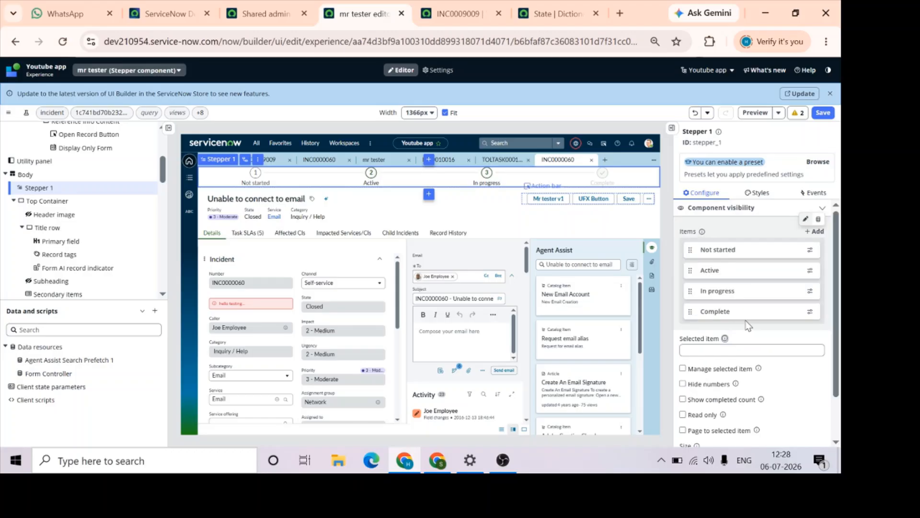
Step: Change the stepper's "Not started" item to the label "New" with Id 1 and apply it
scroll(767, 383, down, 1)
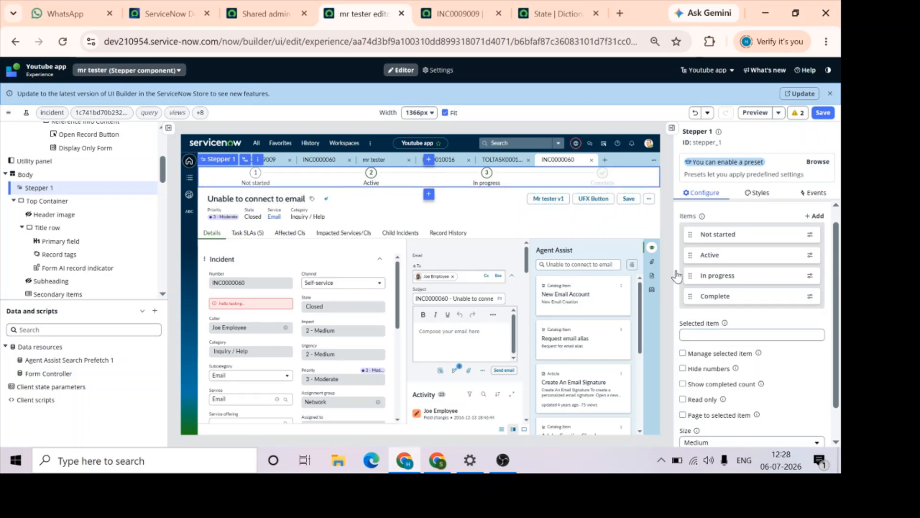
click(810, 236)
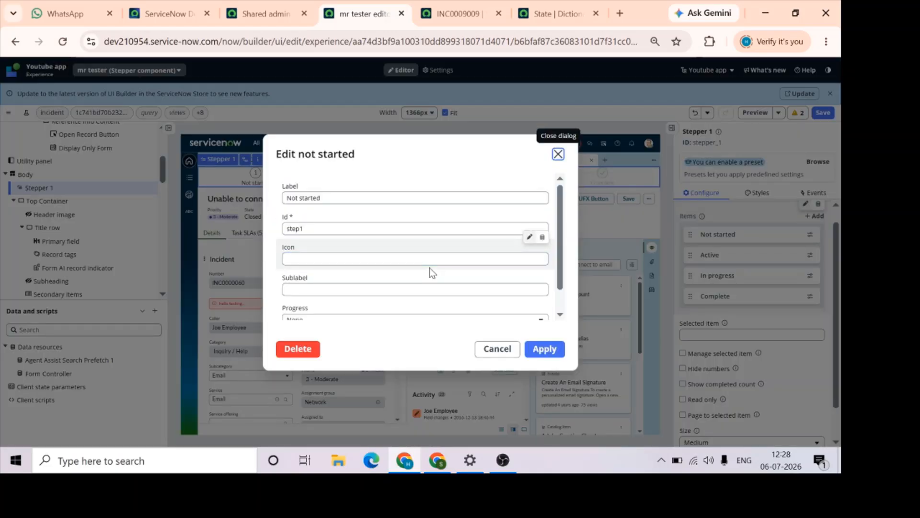
click(339, 198)
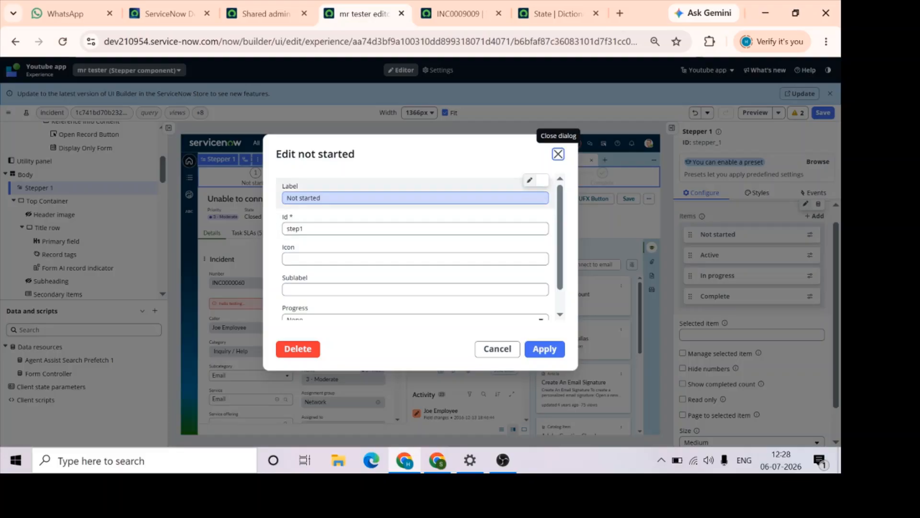
drag(328, 198, 279, 201)
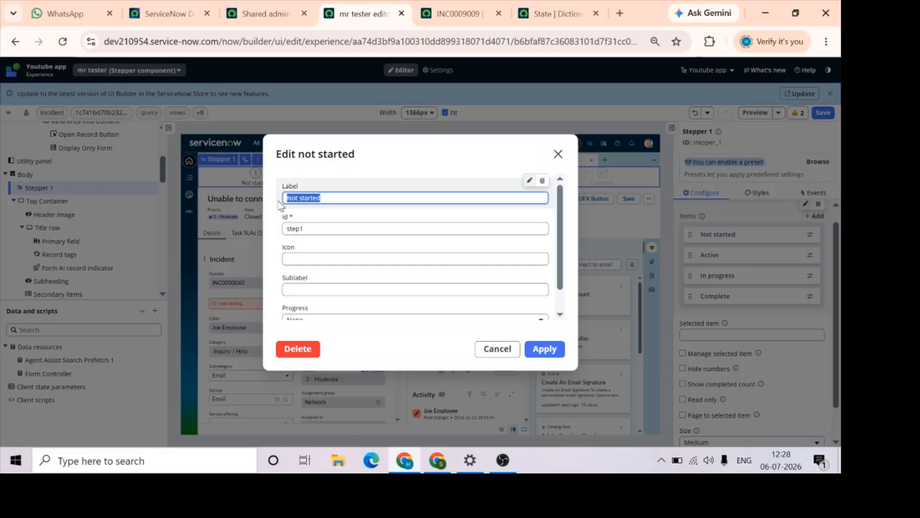
key(BackSpace)
text(New)
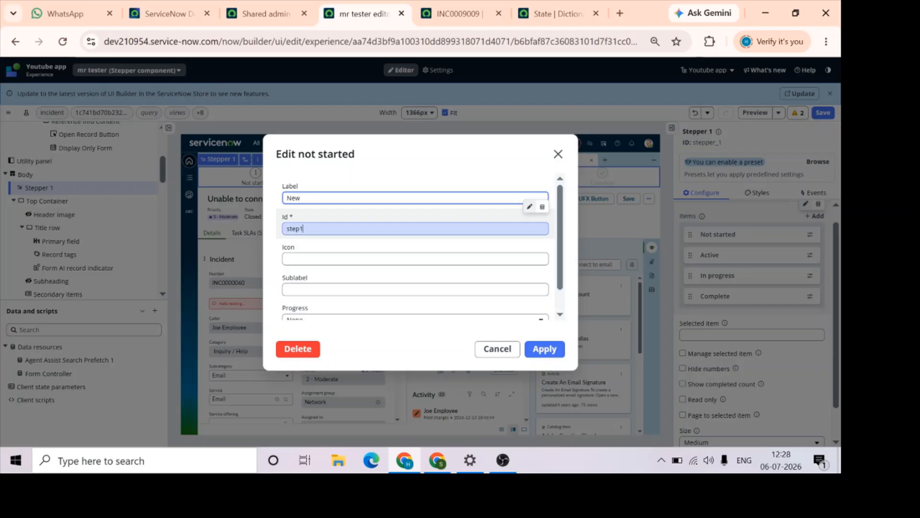
drag(304, 228, 267, 232)
key(BackSpace)
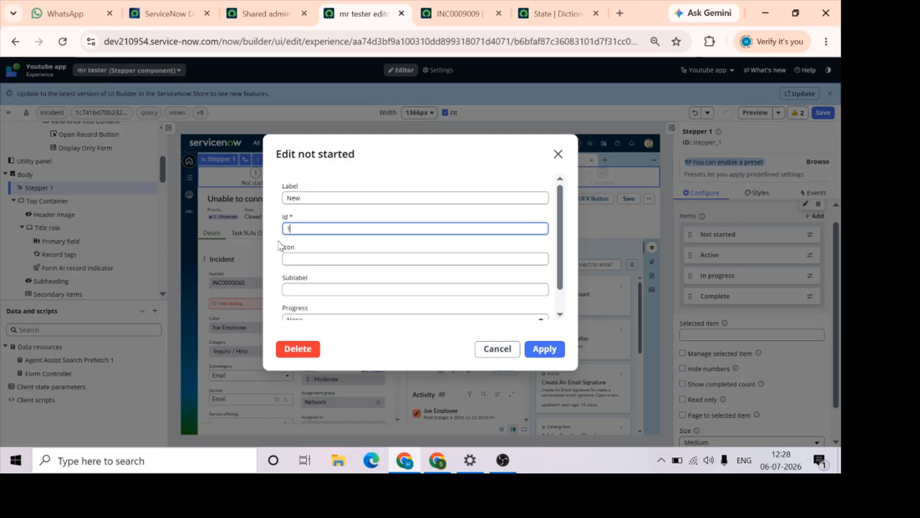
click(545, 353)
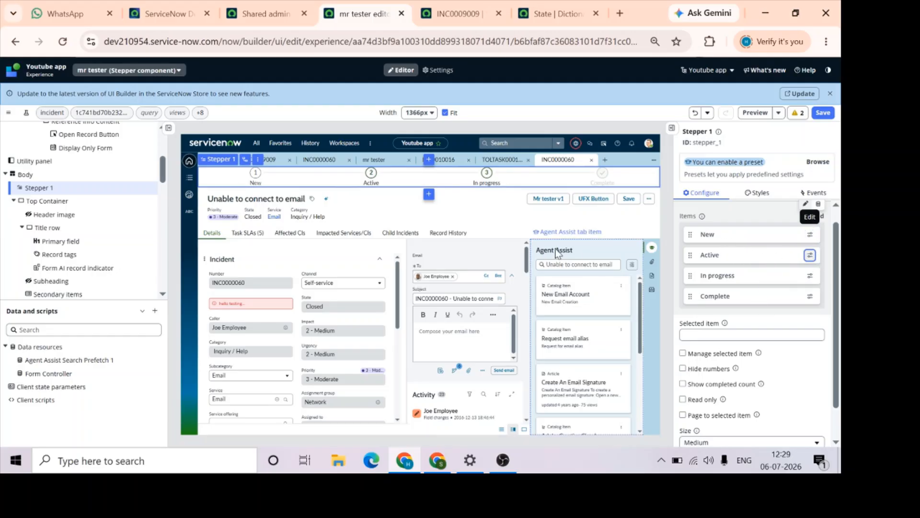
Step: Relabel the stepper's "Active" item as "On- Hold", replace its Id with the matching state value, and apply it
click(810, 256)
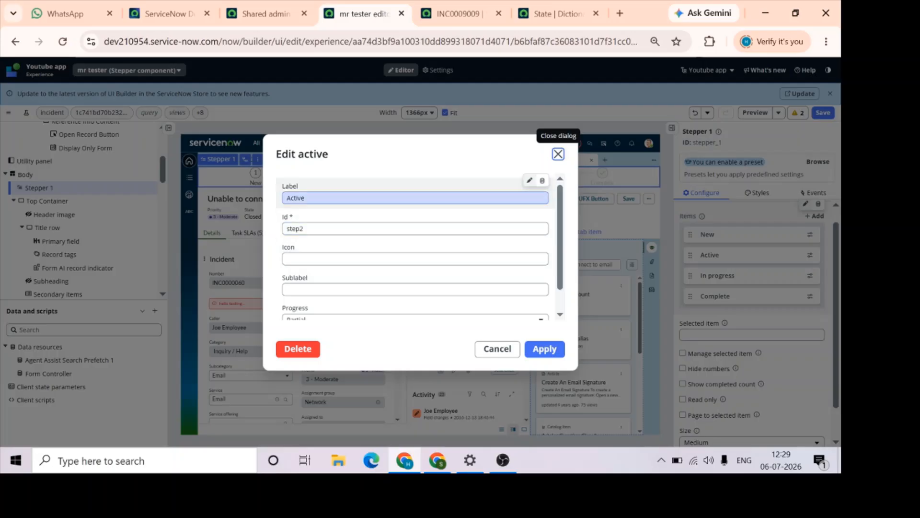
drag(325, 204, 265, 203)
key(BackSpace)
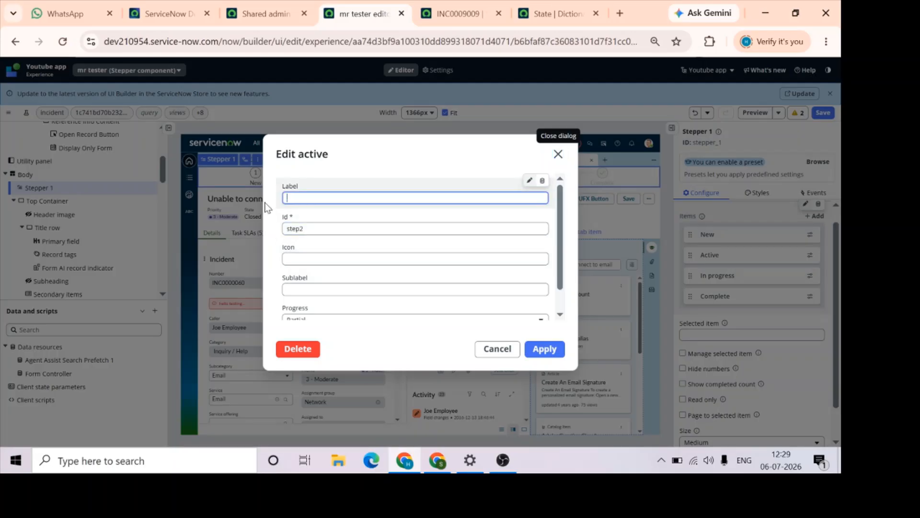
text(On- H)
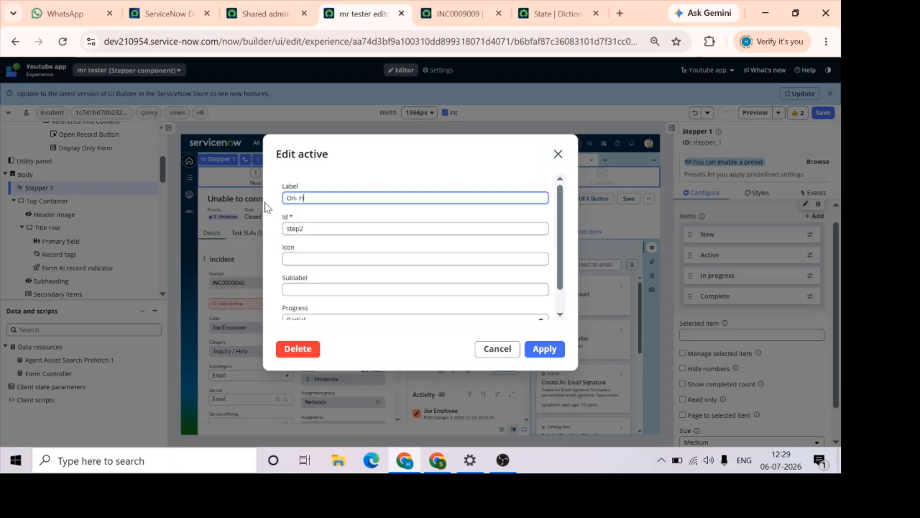
text(old)
key(Tab)
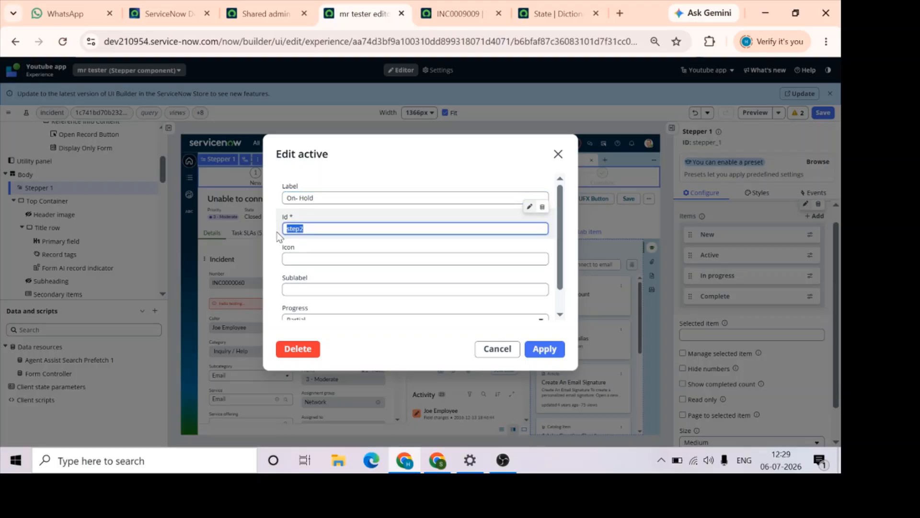
key(BackSpace)
click(545, 349)
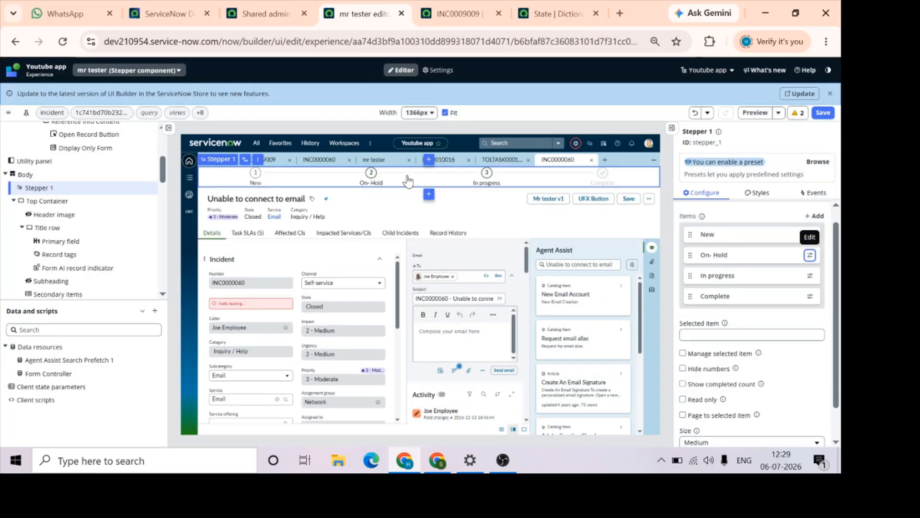
Step: Replace the Id of the stepper's "In progress" item with its matching incident state value and apply it
click(810, 276)
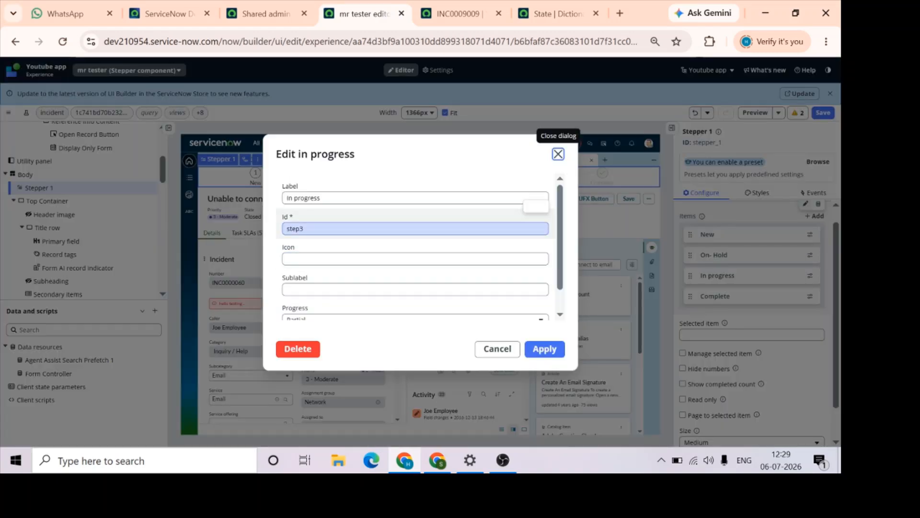
drag(314, 229, 265, 230)
key(BackSpace)
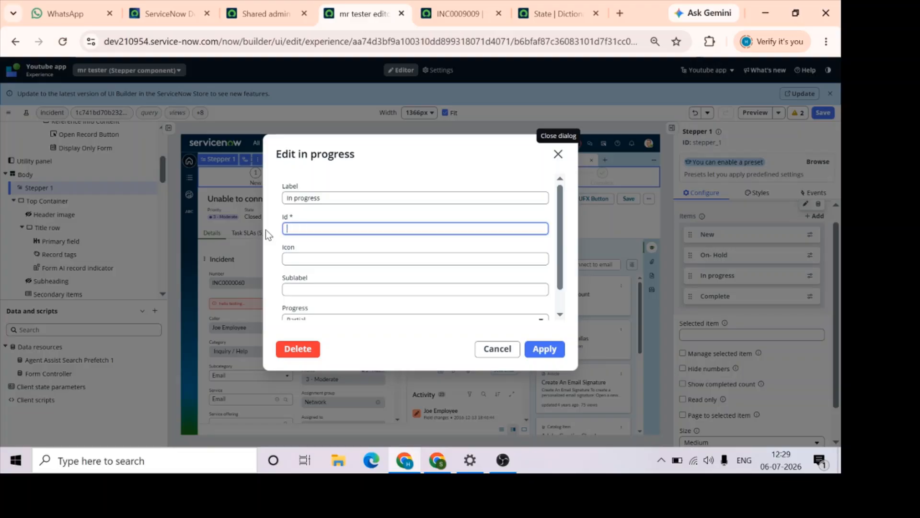
click(544, 350)
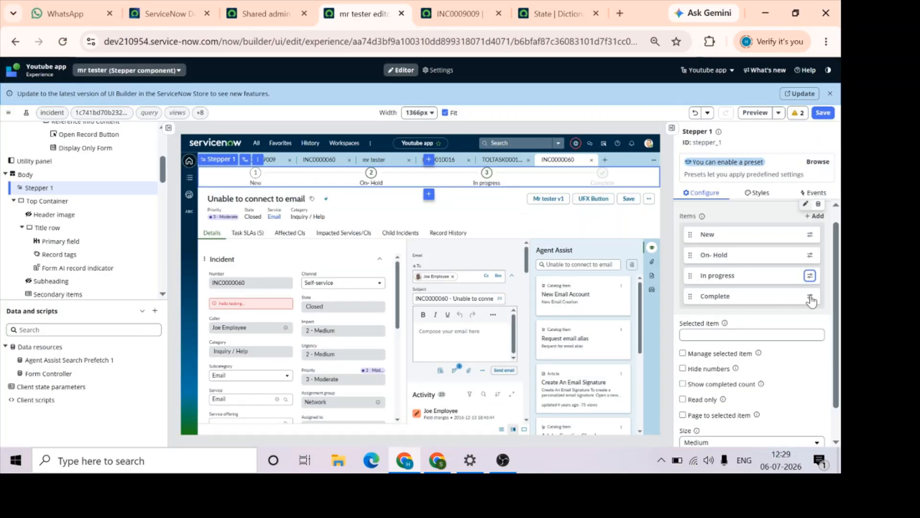
Step: Check the State field's choice values in its dictionary entry and set the stepper's "Complete" item Id to 7
click(810, 297)
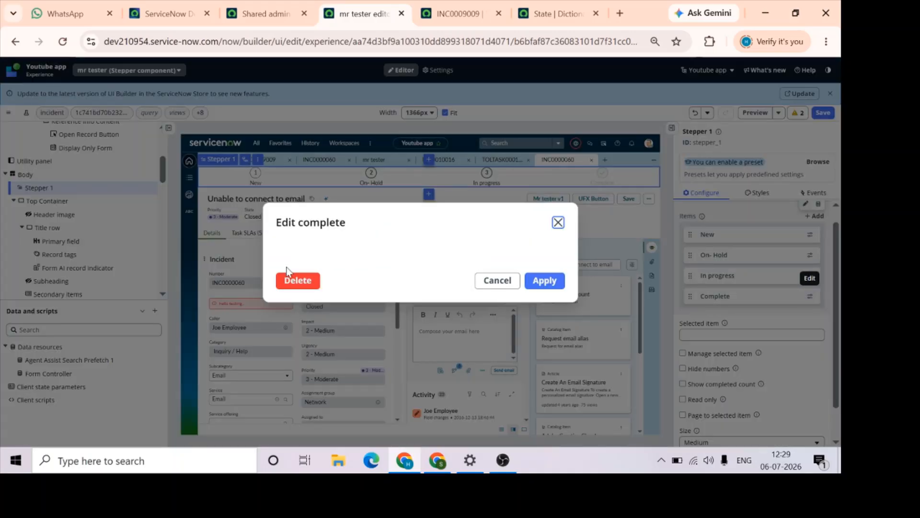
click(553, 11)
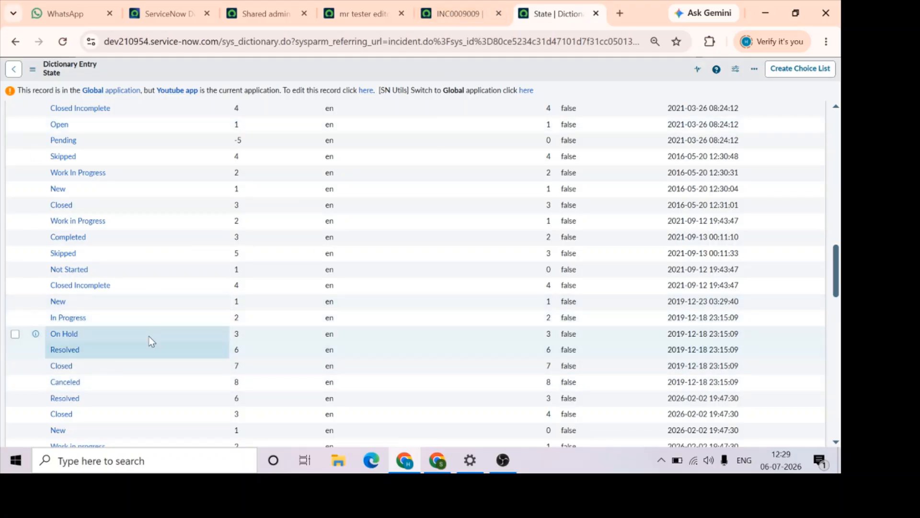
click(363, 15)
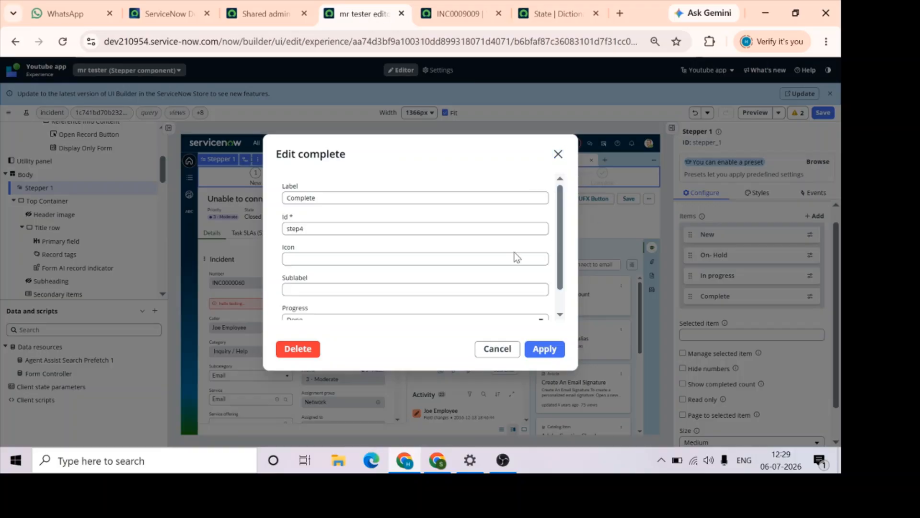
key(ctrl+a)
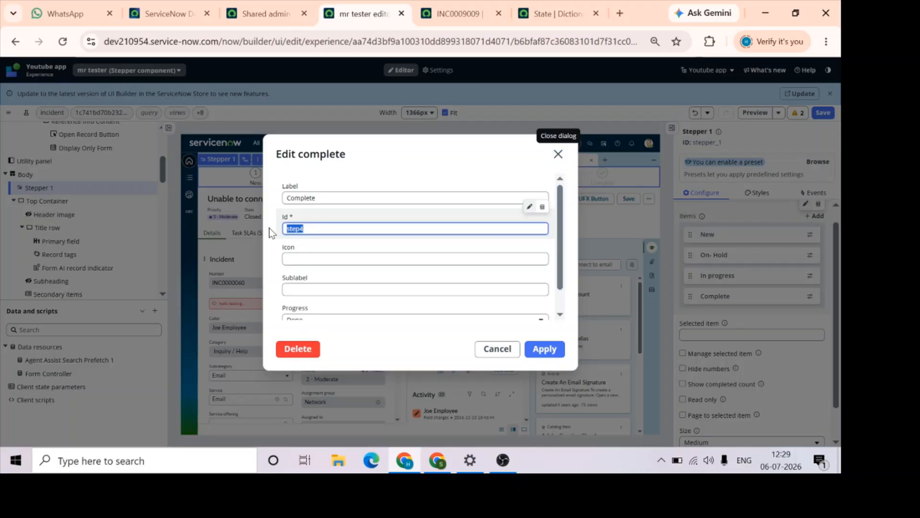
key(BackSpace)
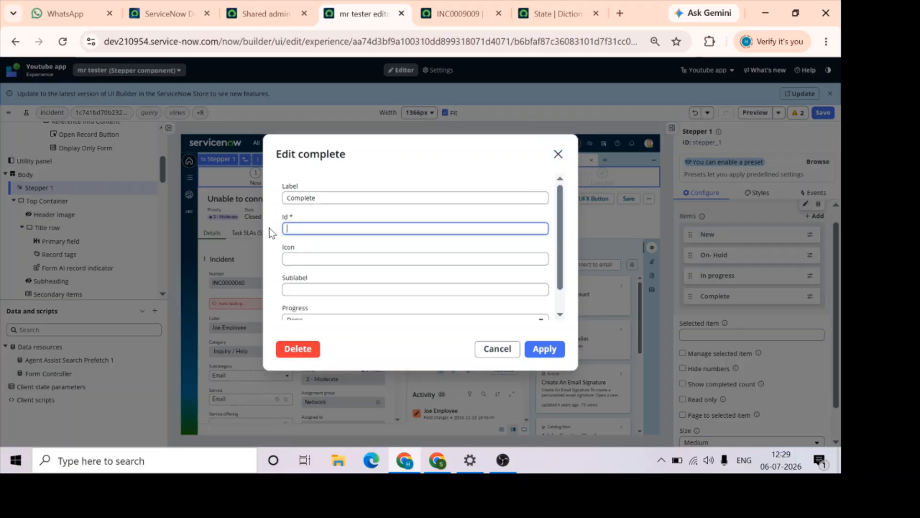
text(7)
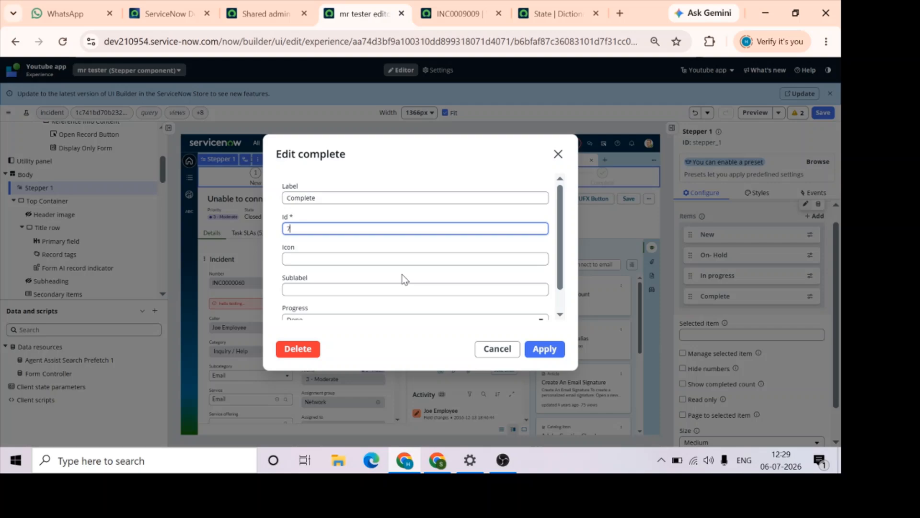
click(550, 355)
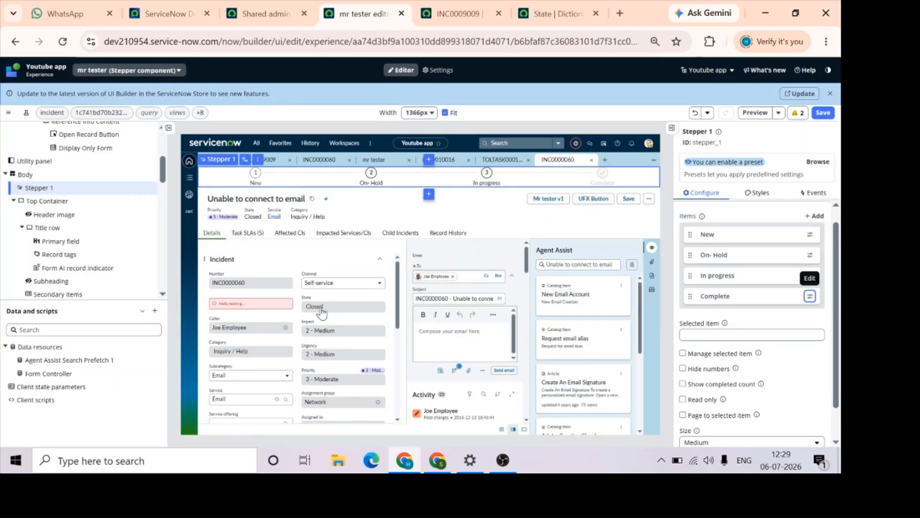
Step: Save the page with the configured stepper and reload the open incident record in the workspace
mouse_move(315, 317)
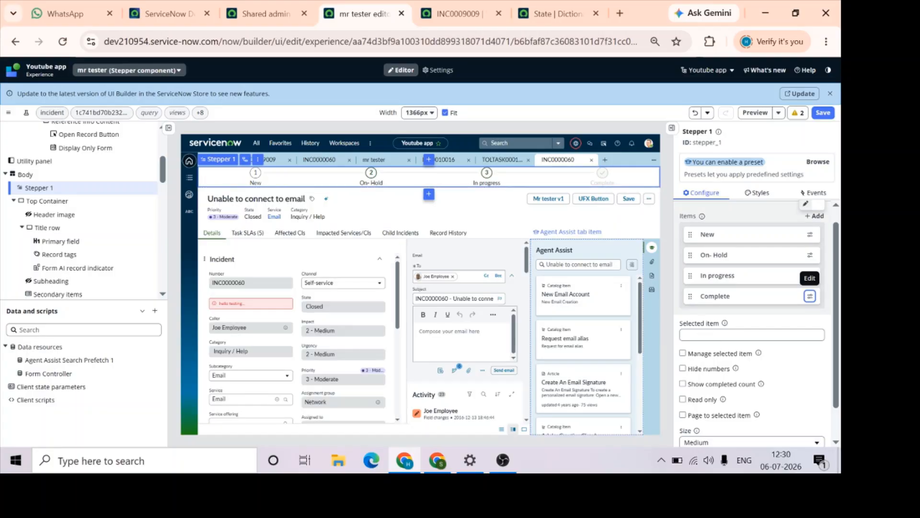
click(823, 112)
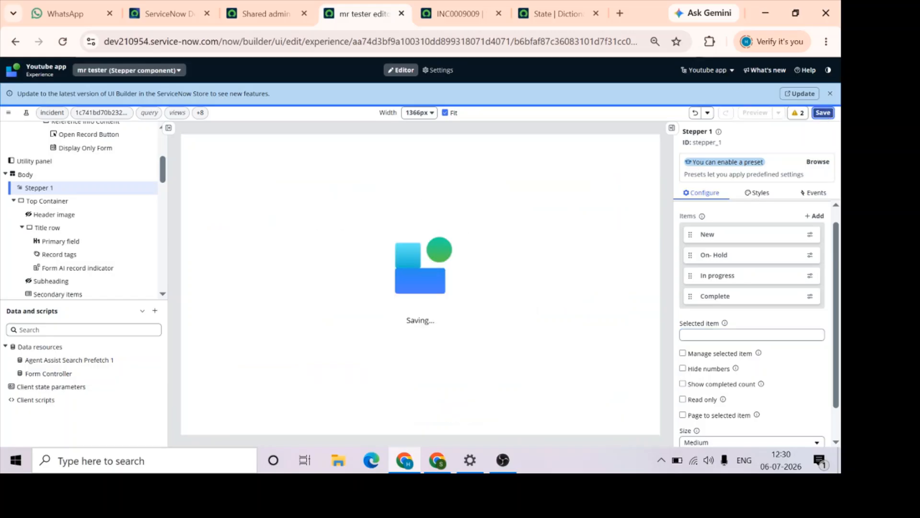
click(453, 14)
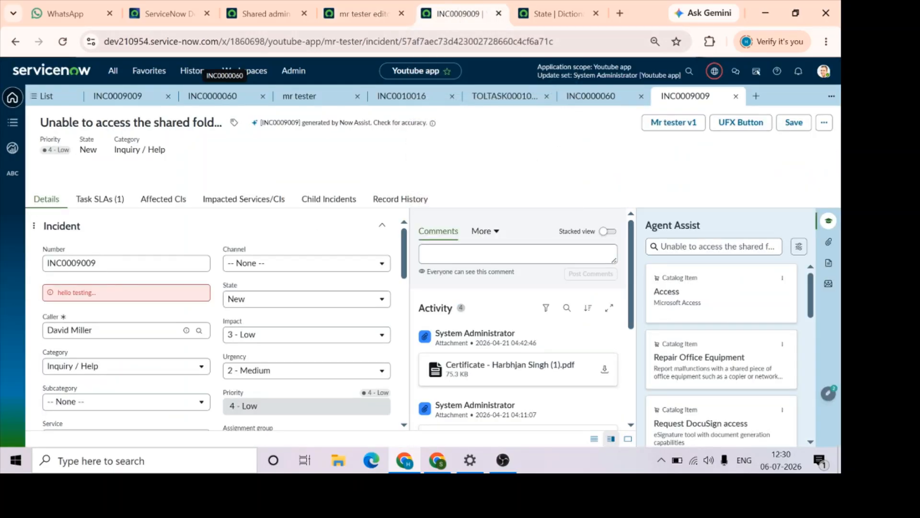
key(F5)
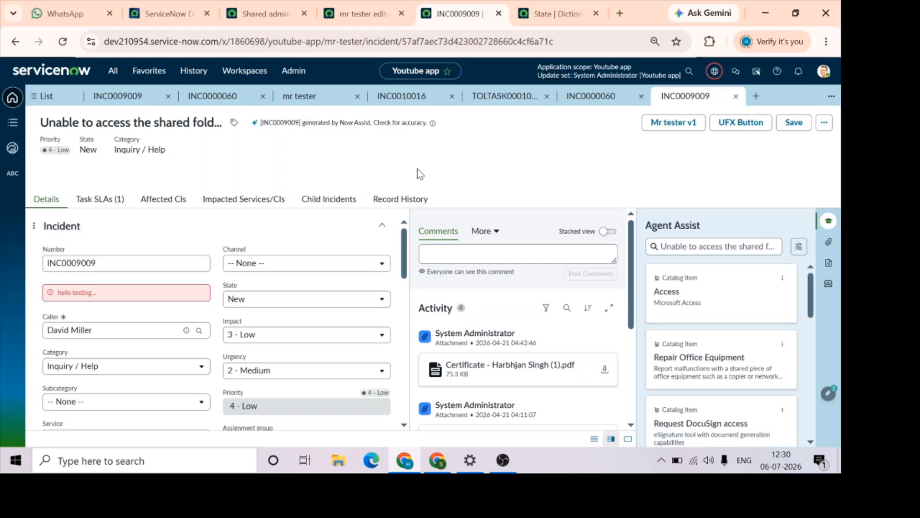
click(361, 10)
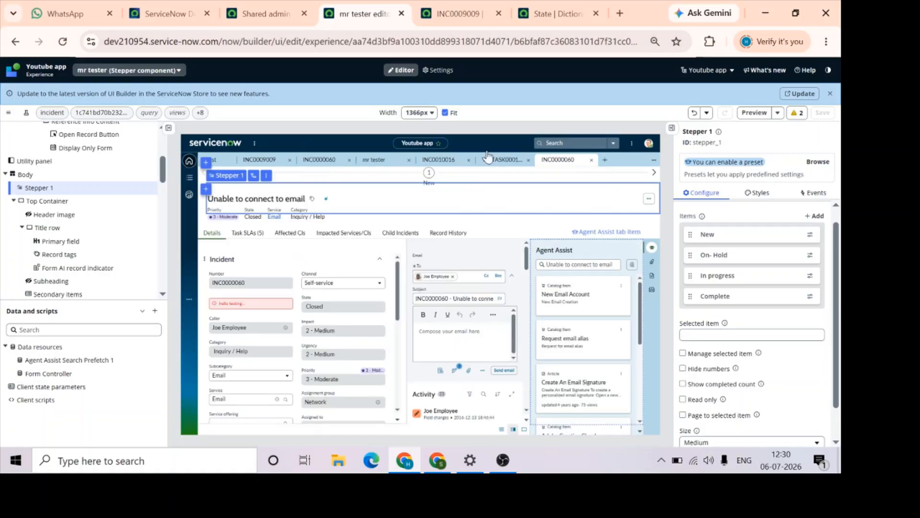
click(678, 461)
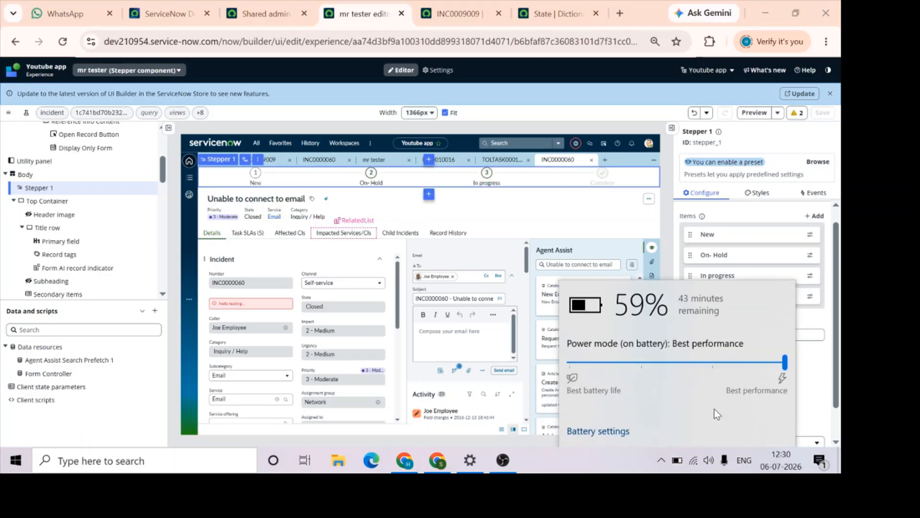
click(733, 259)
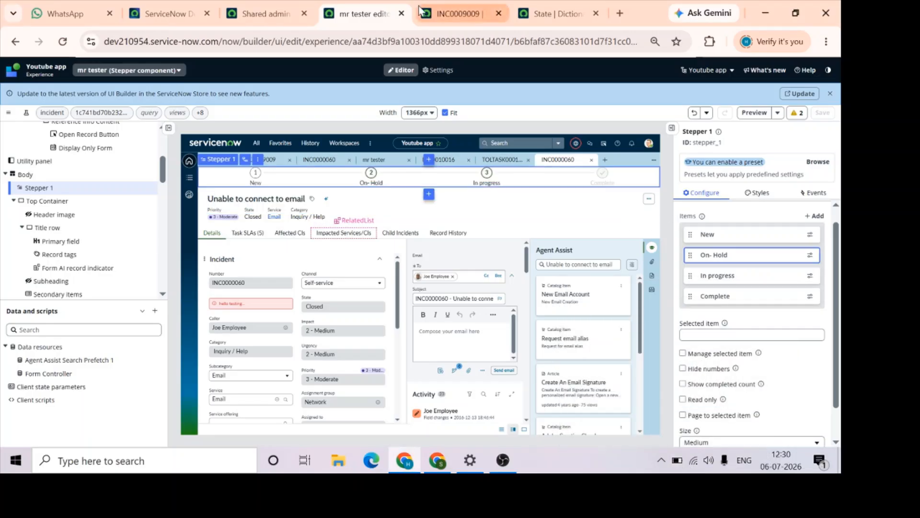
Step: Reload incident INC0009009 in the workspace and compare its stepper with the Stepper component's settings in the editor
click(458, 13)
key(F5)
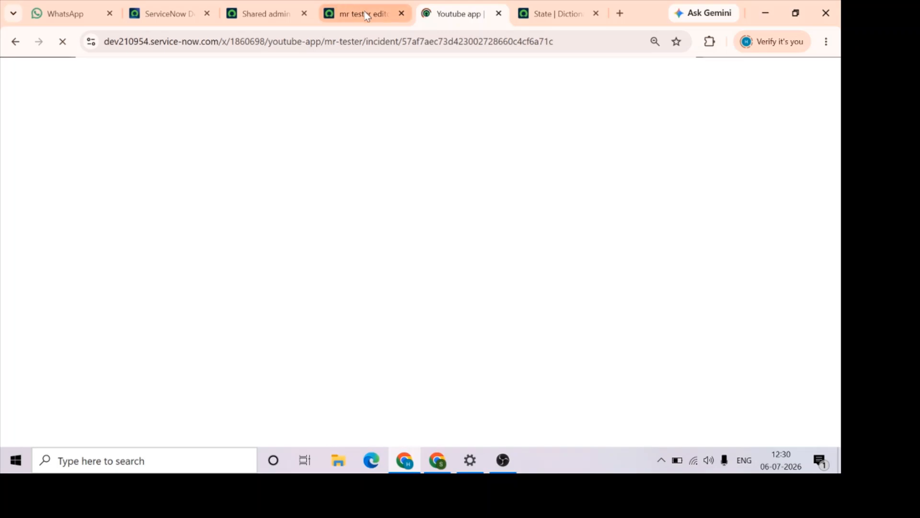
mouse_move(364, 12)
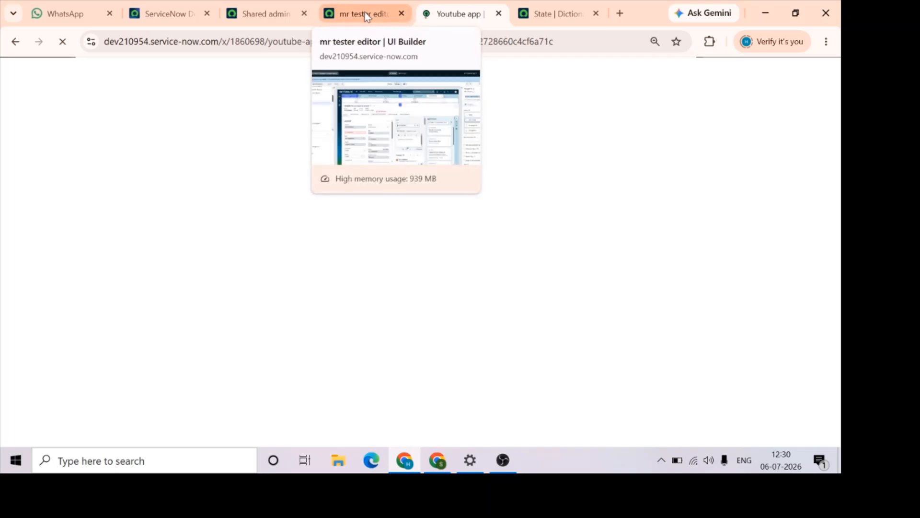
click(360, 6)
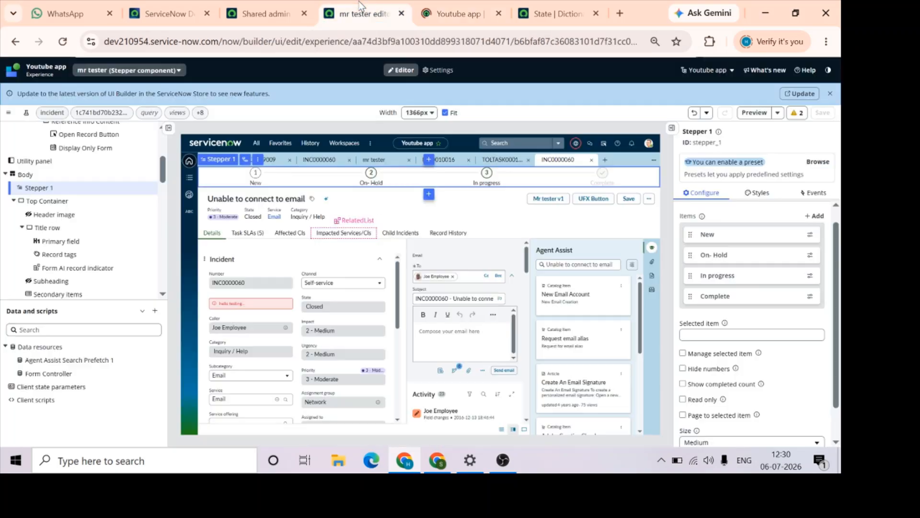
click(719, 255)
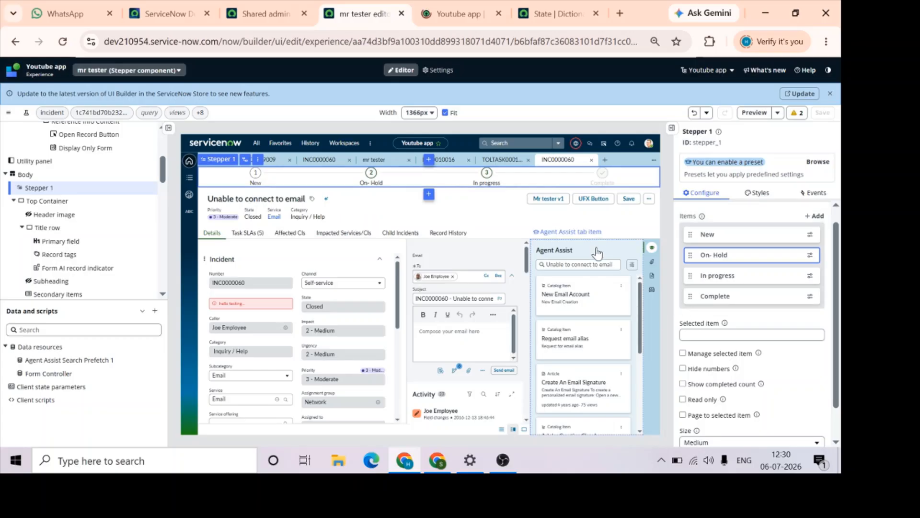
scroll(747, 287, down, 2)
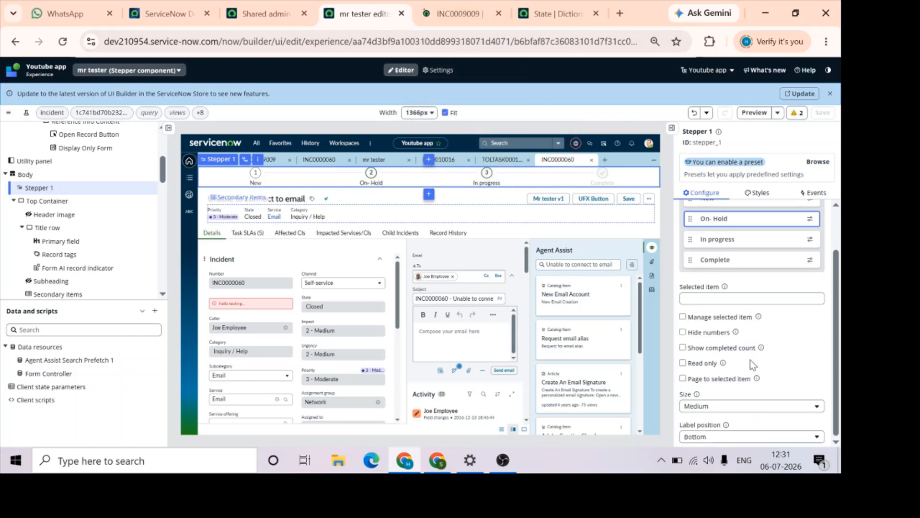
click(446, 16)
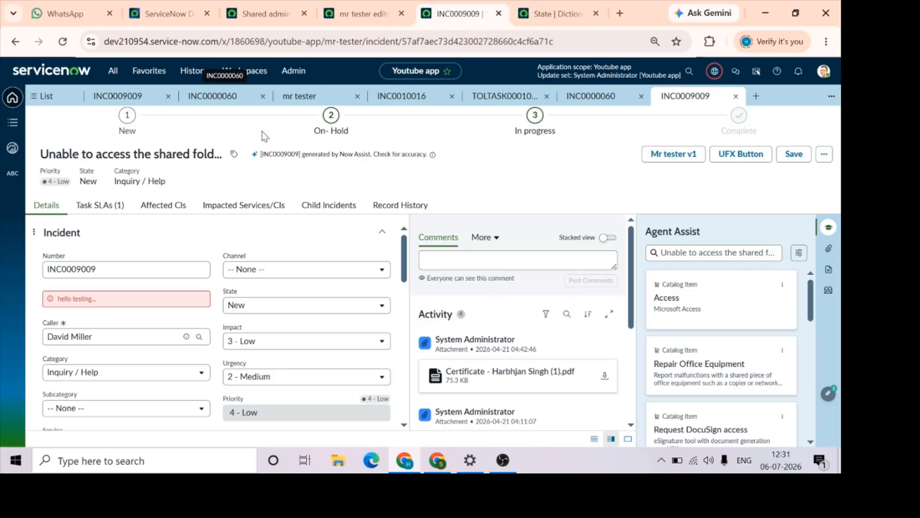
Step: Set the stepper's Selected item to the fixed value 1 in the editor and save the page
click(364, 10)
click(707, 298)
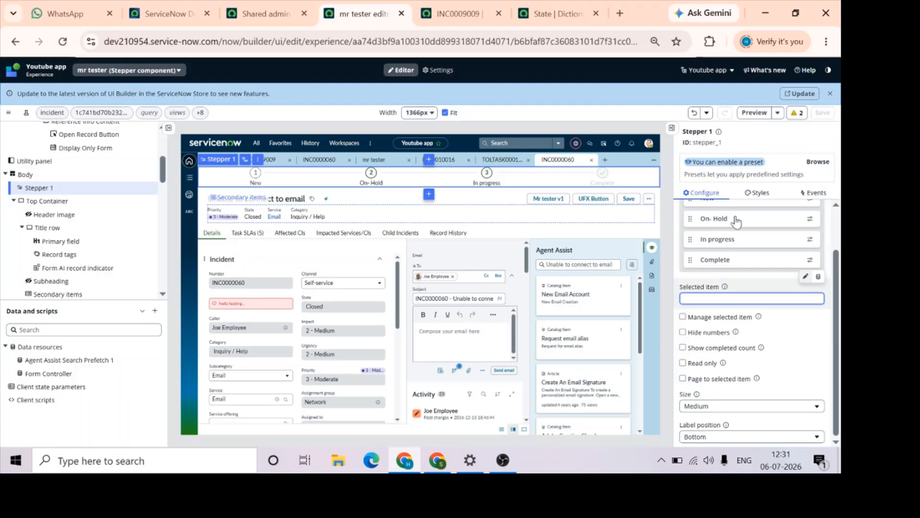
scroll(723, 257, up, 1)
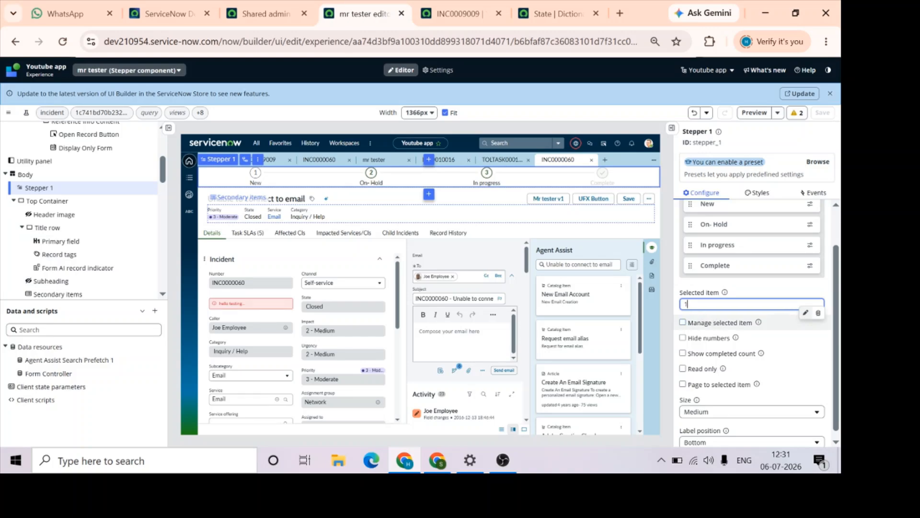
click(628, 118)
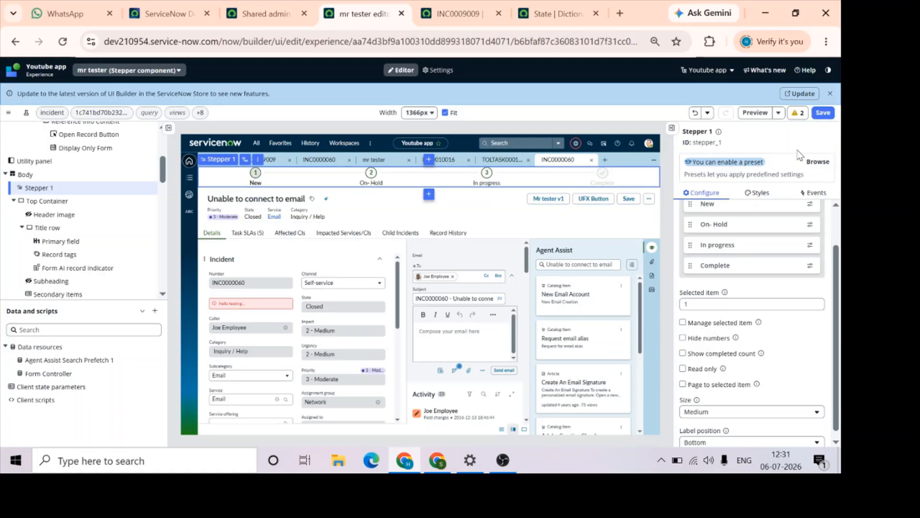
click(821, 117)
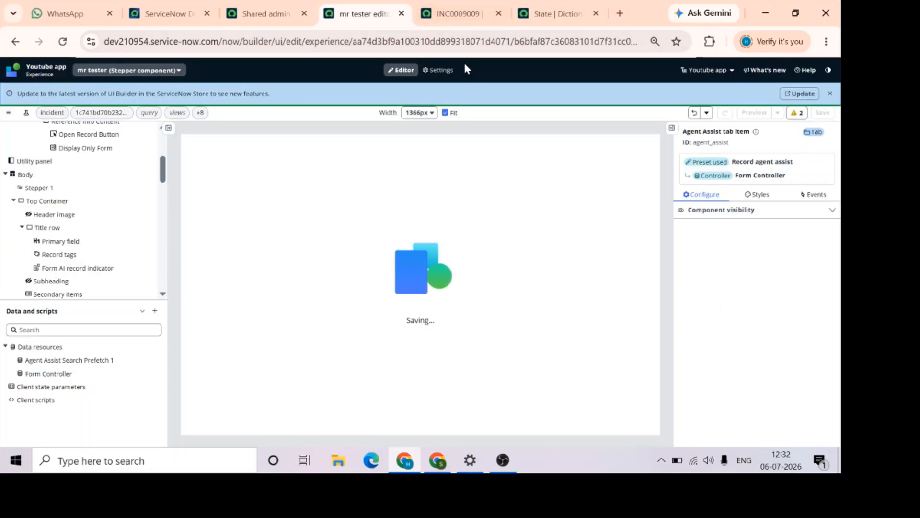
Step: Once the page has been saved, reload incident INC0009009 in the workspace to check which stepper item is highlighted
click(463, 18)
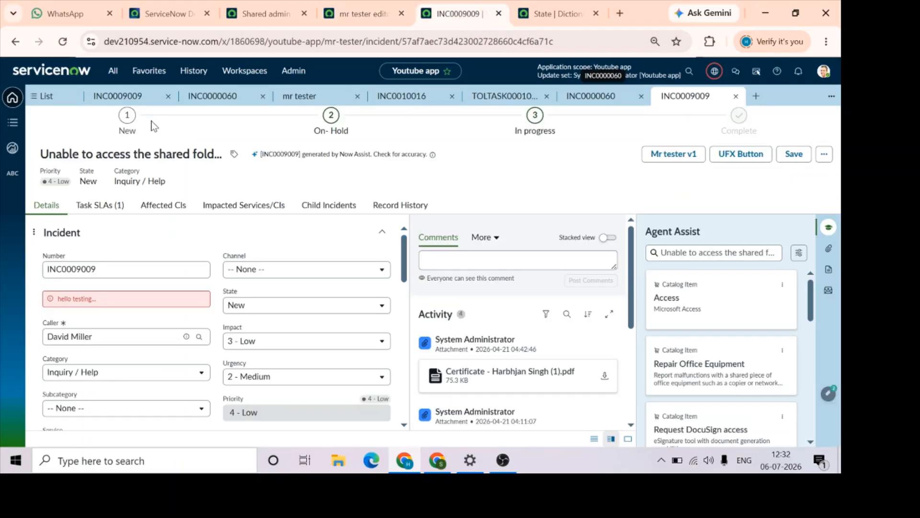
click(357, 17)
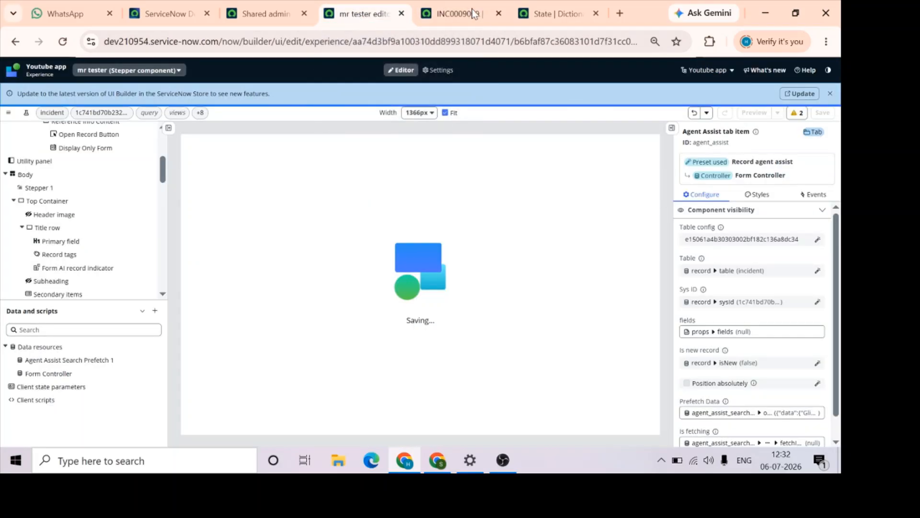
click(454, 13)
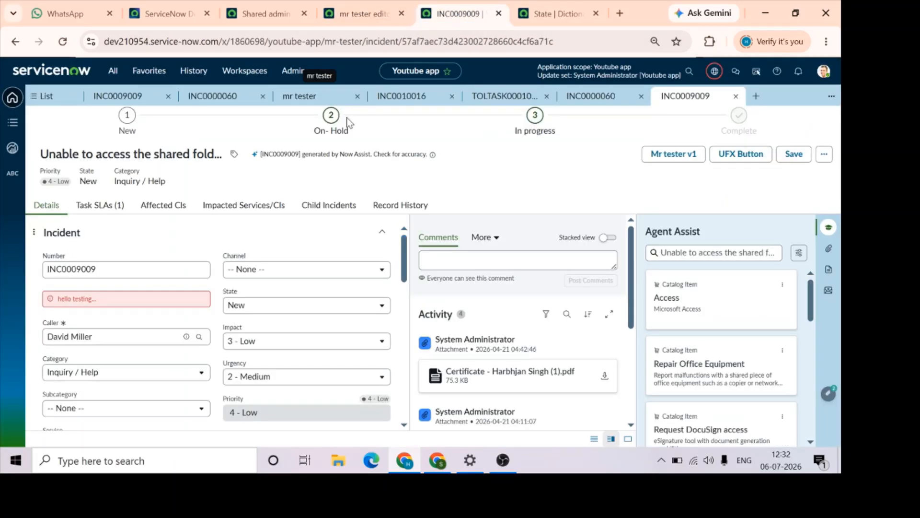
click(362, 13)
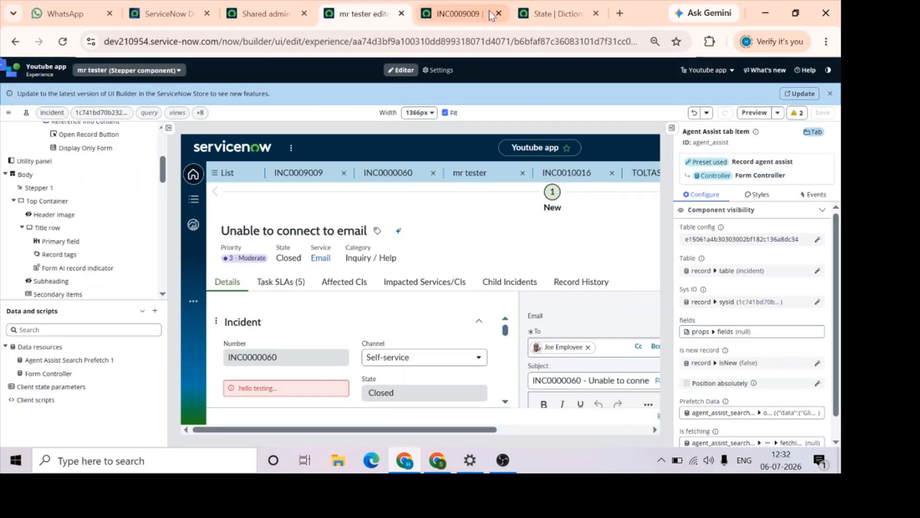
click(452, 11)
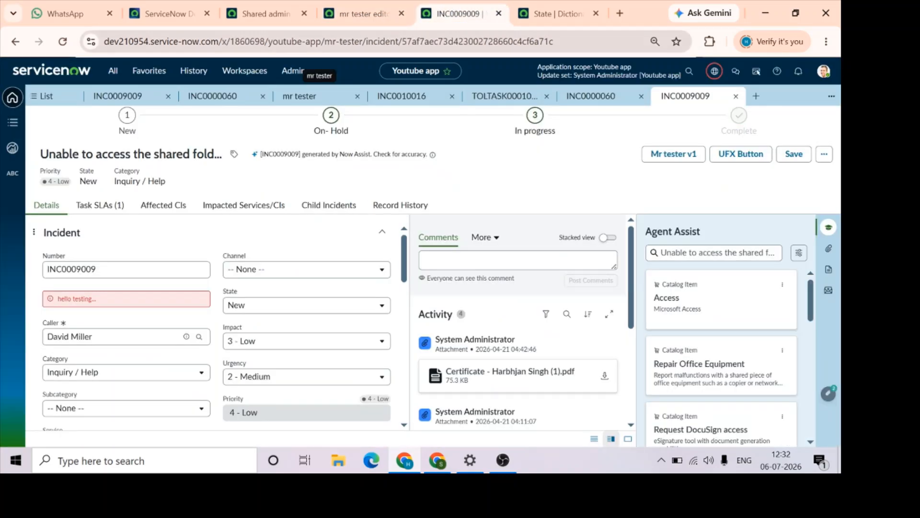
click(420, 42)
key(Return)
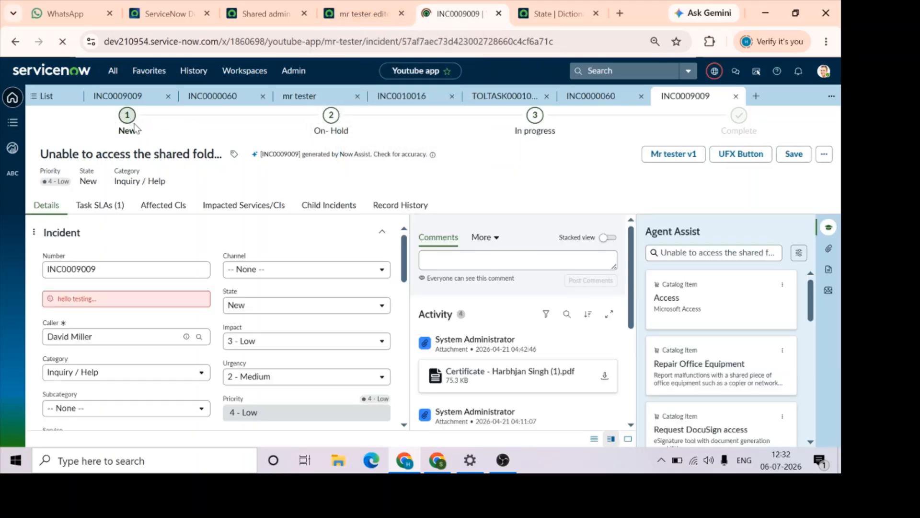
Step: Select the Stepper component in the editor, clear its Selected item value and open data binding for that property
click(367, 12)
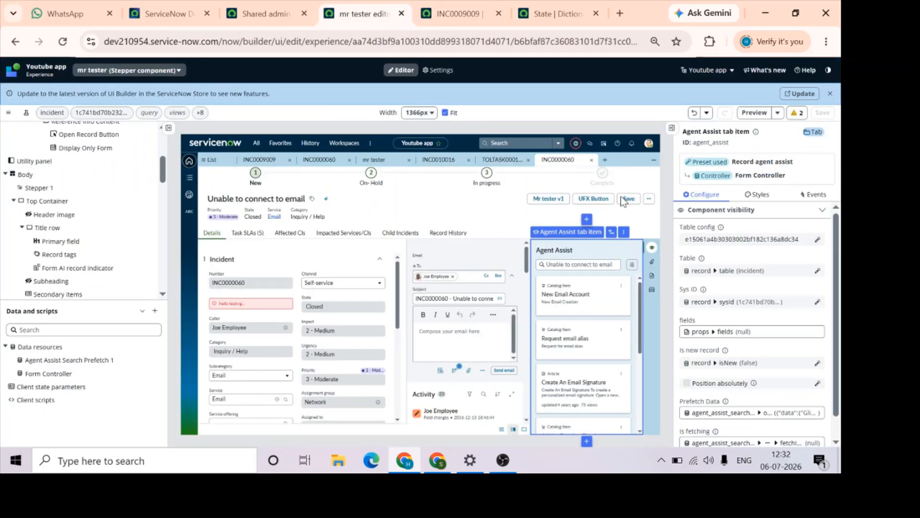
click(533, 178)
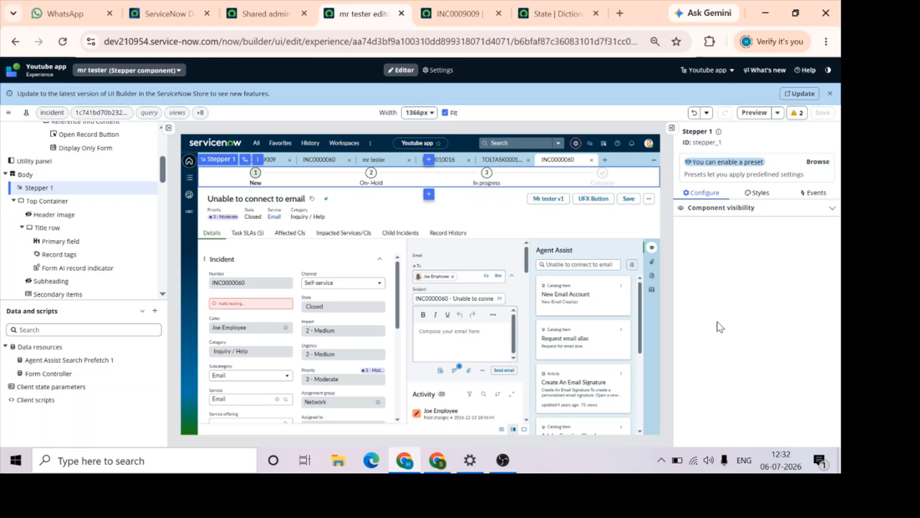
click(723, 349)
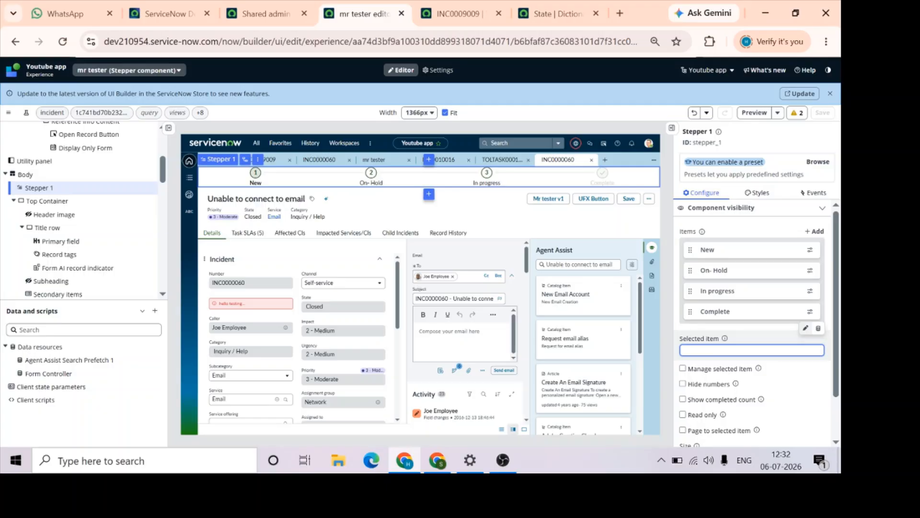
click(819, 330)
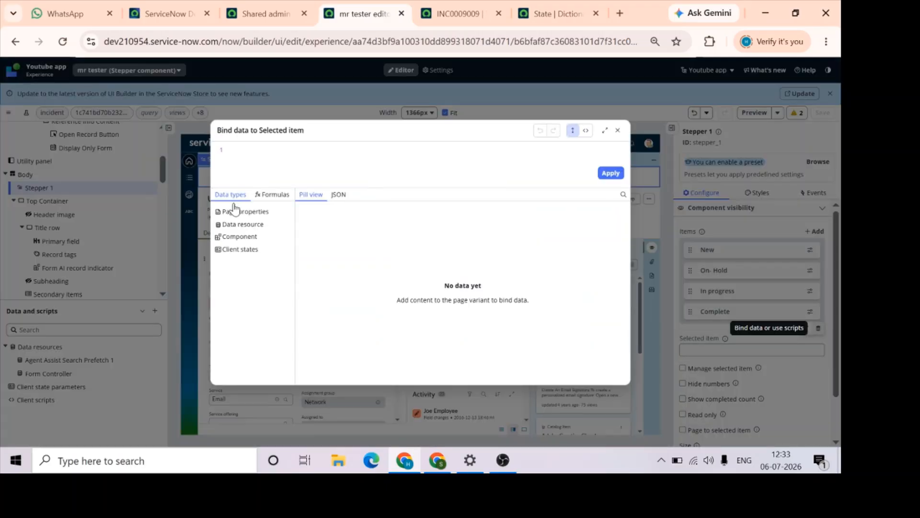
Step: Browse the Form Controller data resource in the binding dialog and expand form and its fields
click(244, 225)
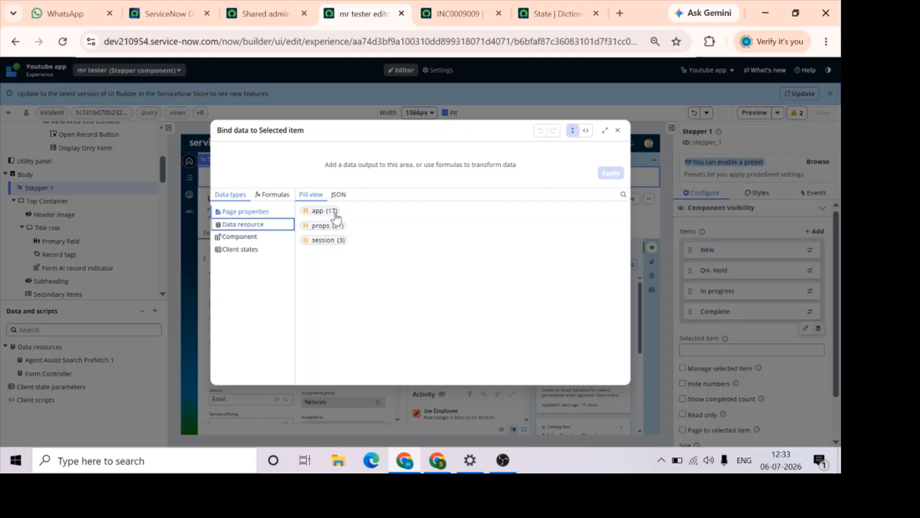
click(316, 212)
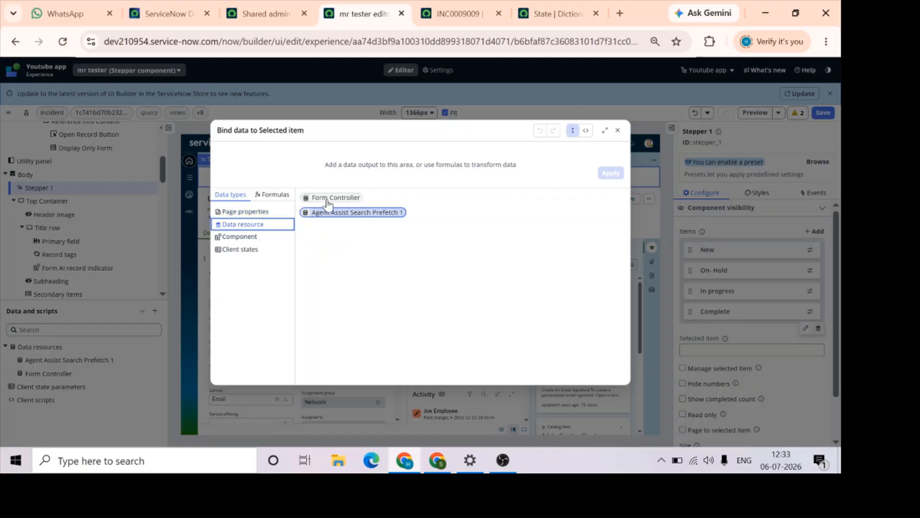
click(332, 198)
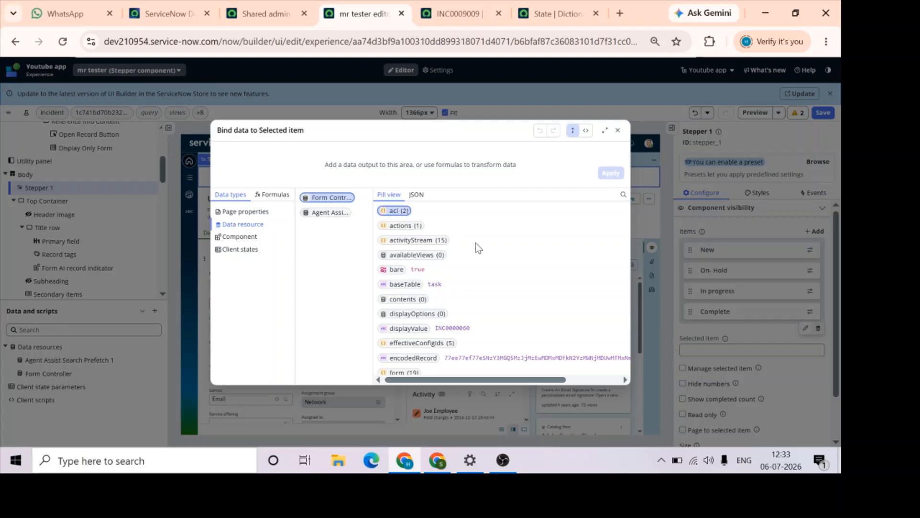
scroll(491, 301, down, 3)
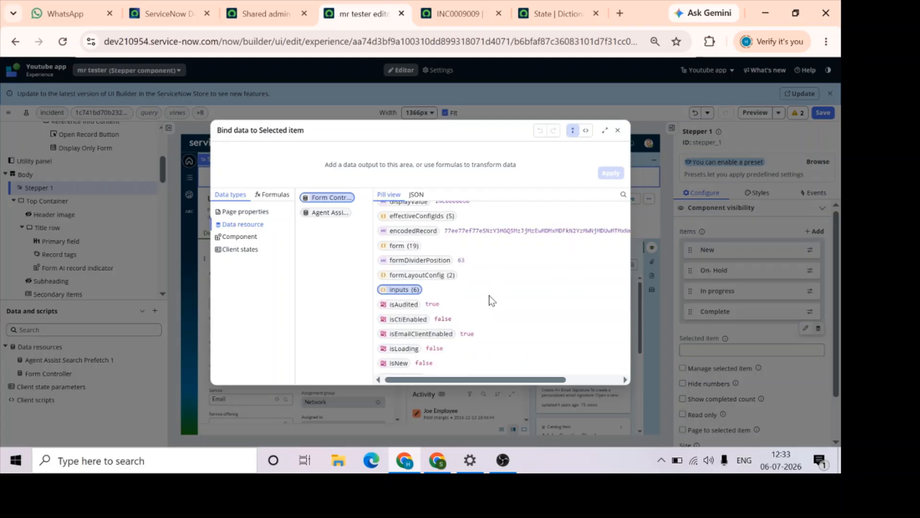
scroll(407, 257, up, 1)
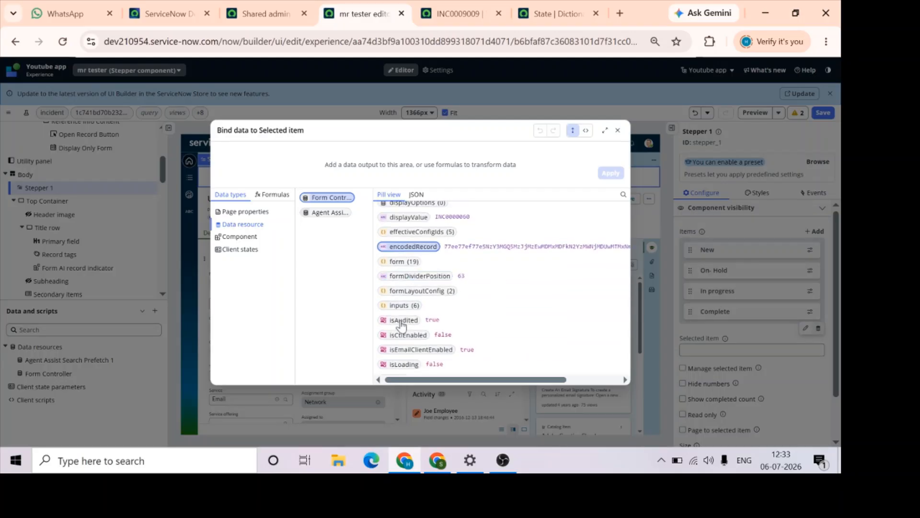
click(397, 262)
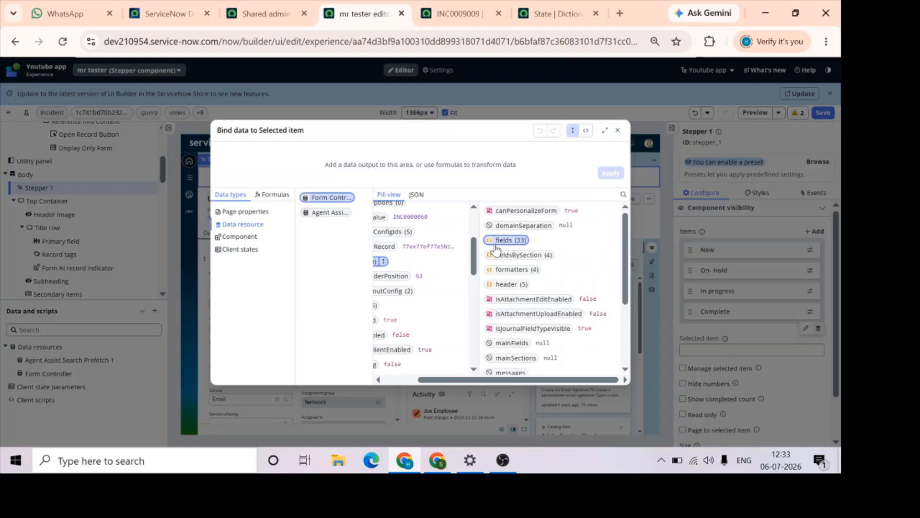
click(496, 243)
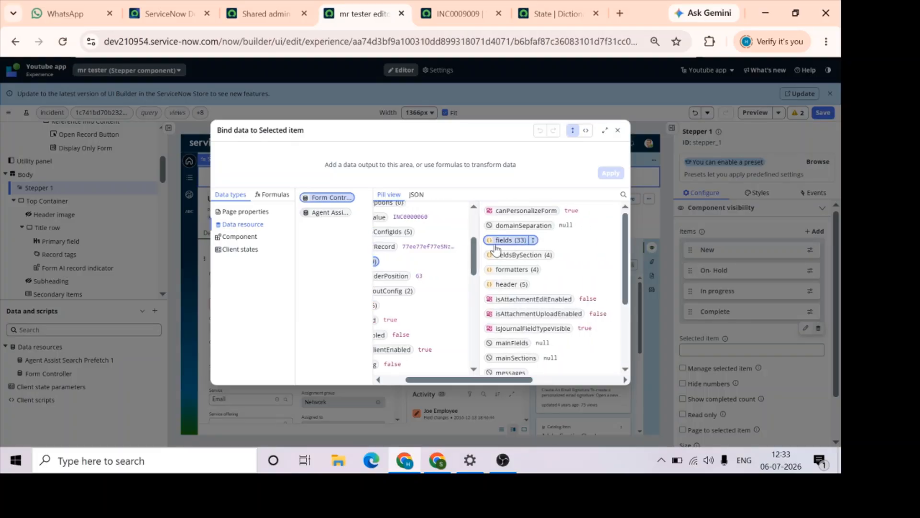
Step: Bind Selected item to the value property of the form's state field and apply the binding
scroll(489, 336, down, 3)
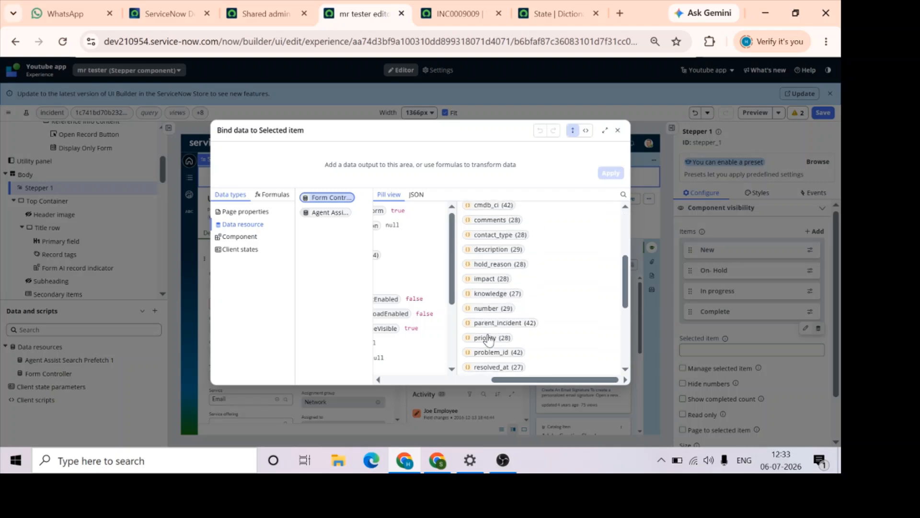
scroll(489, 323, down, 4)
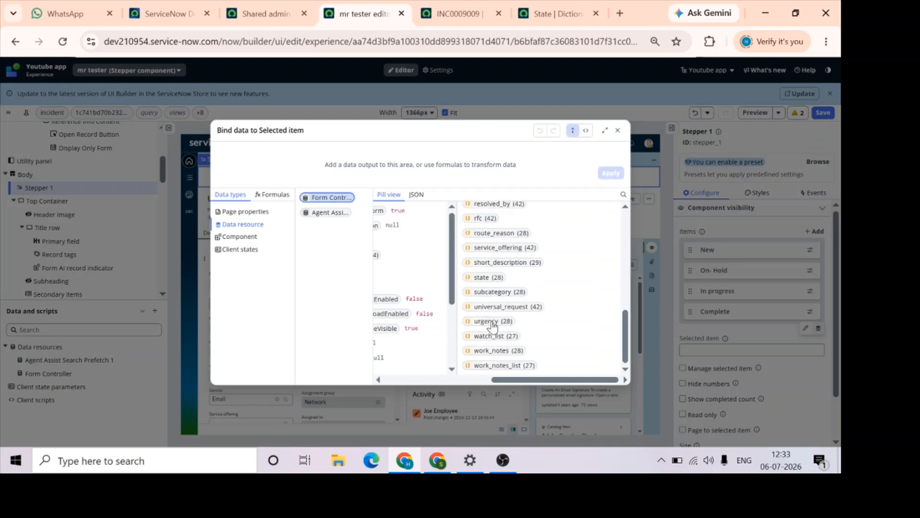
click(485, 278)
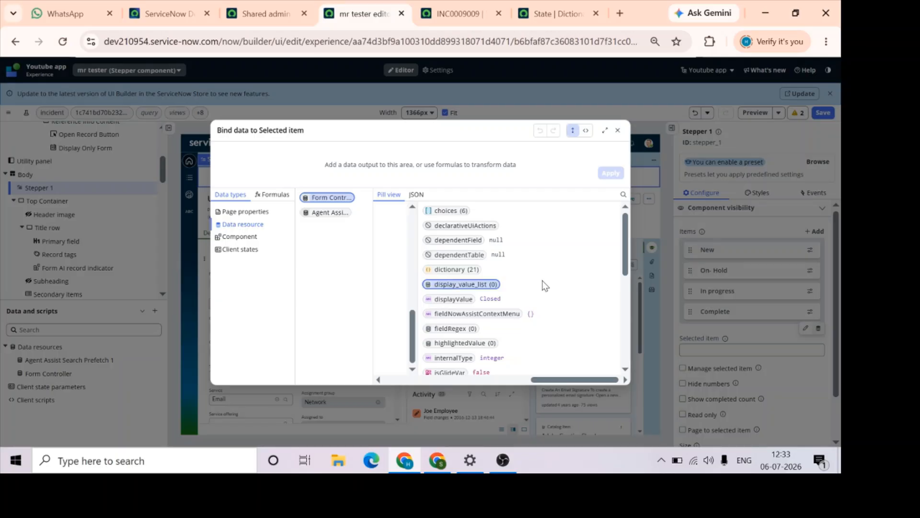
scroll(551, 320, down, 5)
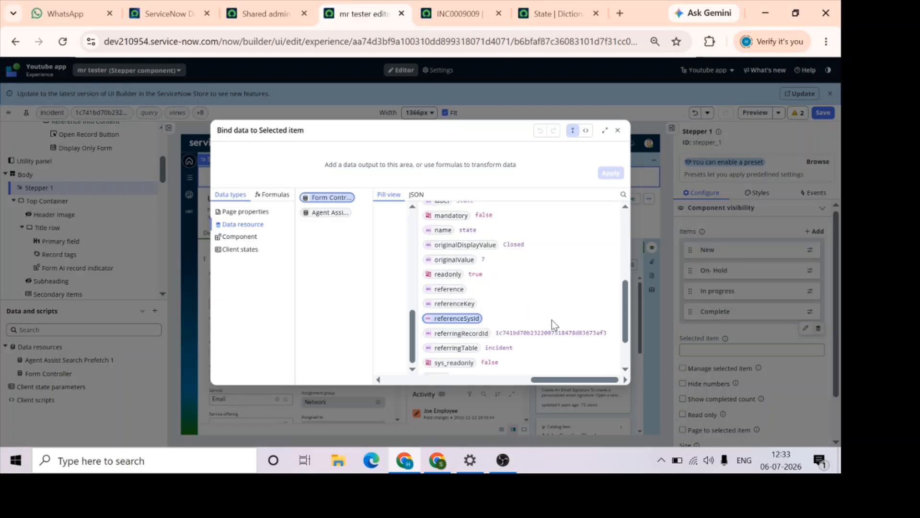
scroll(551, 320, down, 1)
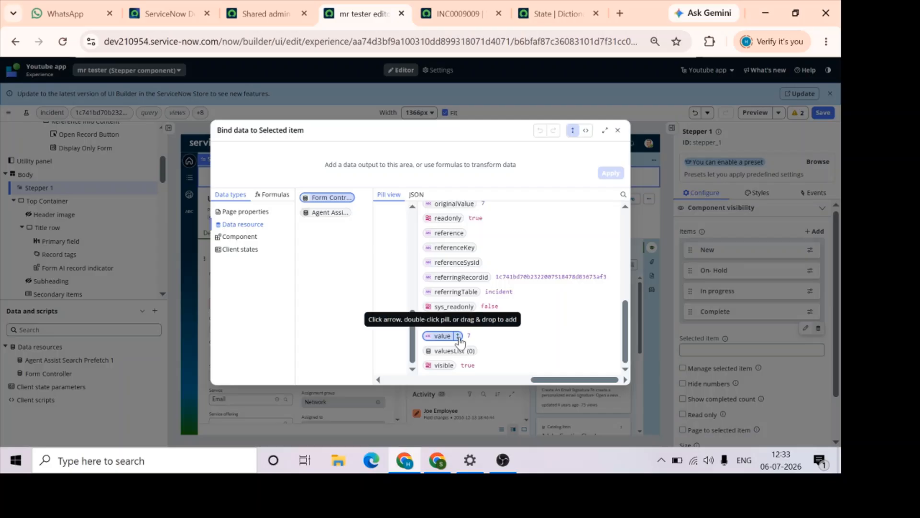
click(459, 336)
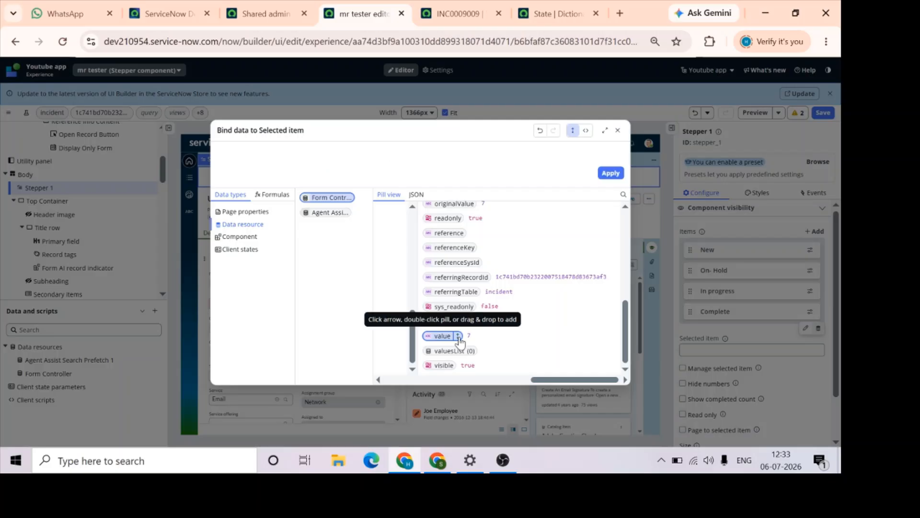
click(610, 173)
Step: Save the page with the bound Selected item and reload incident INC0009009 in the workspace
click(824, 114)
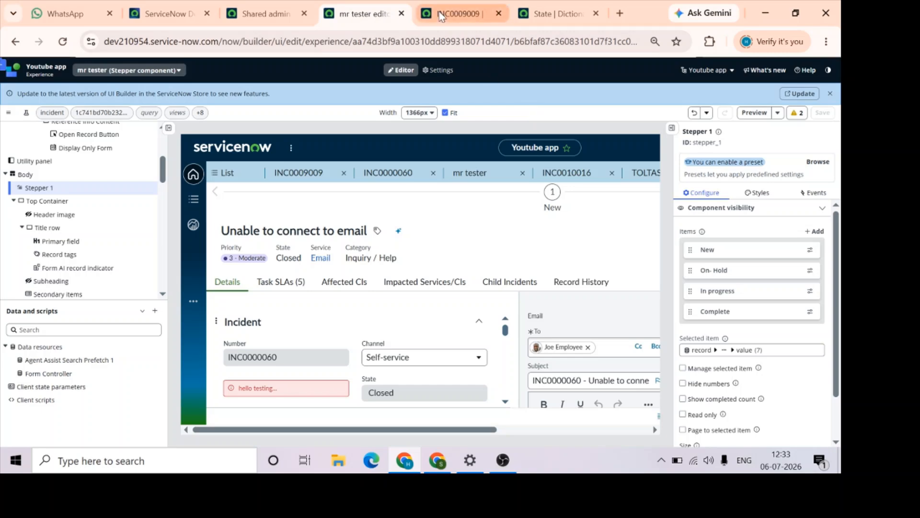
click(458, 14)
click(397, 42)
key(Return)
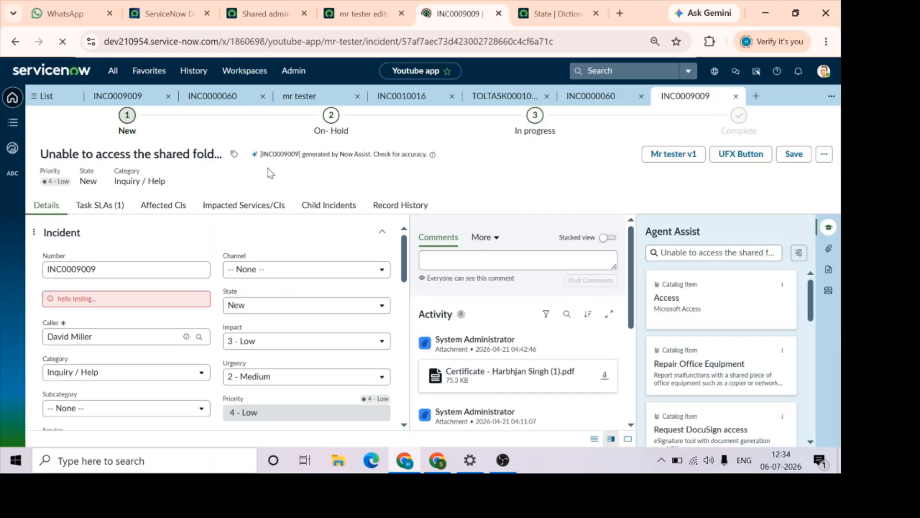
Step: Test the stepper on the incident form by switching State to In Progress, On Hold and Closed
click(291, 303)
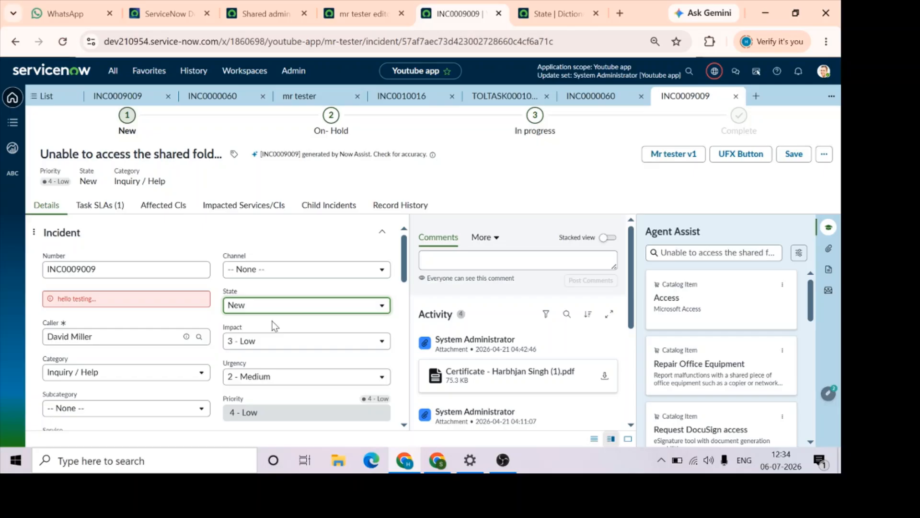
click(292, 306)
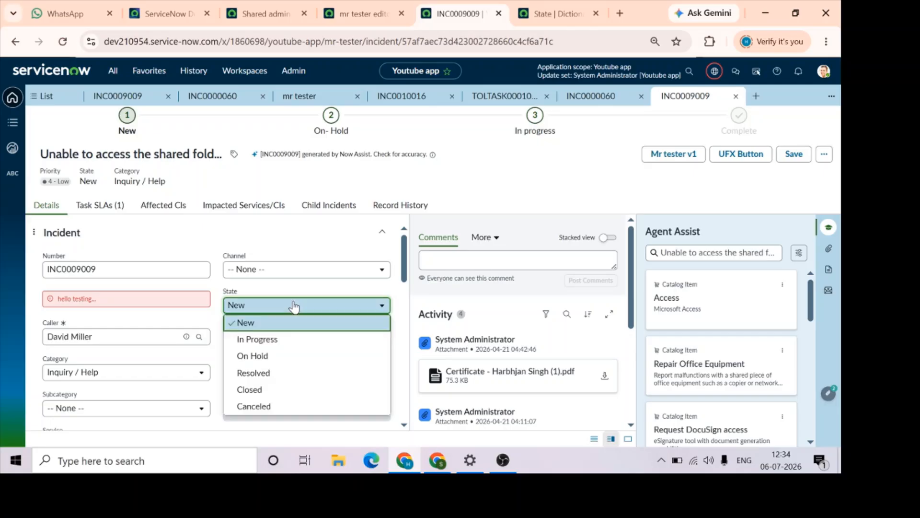
click(267, 343)
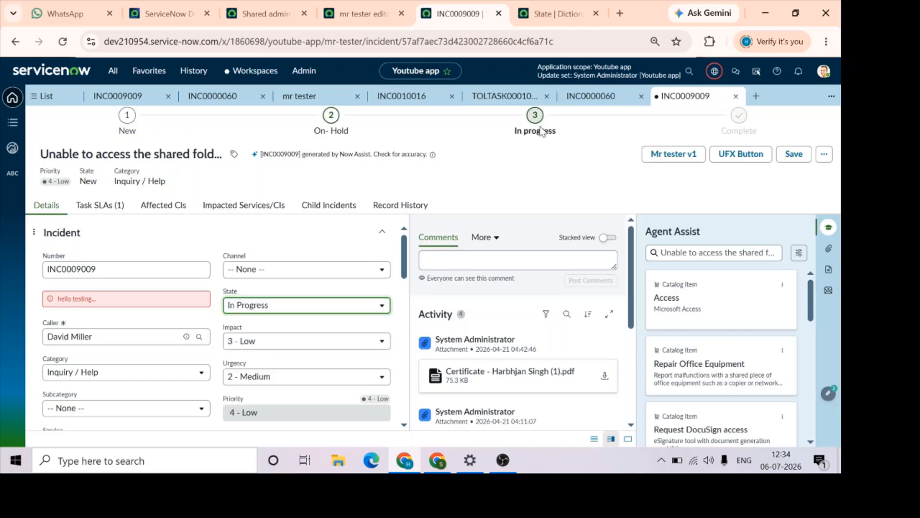
click(306, 309)
click(254, 360)
click(305, 311)
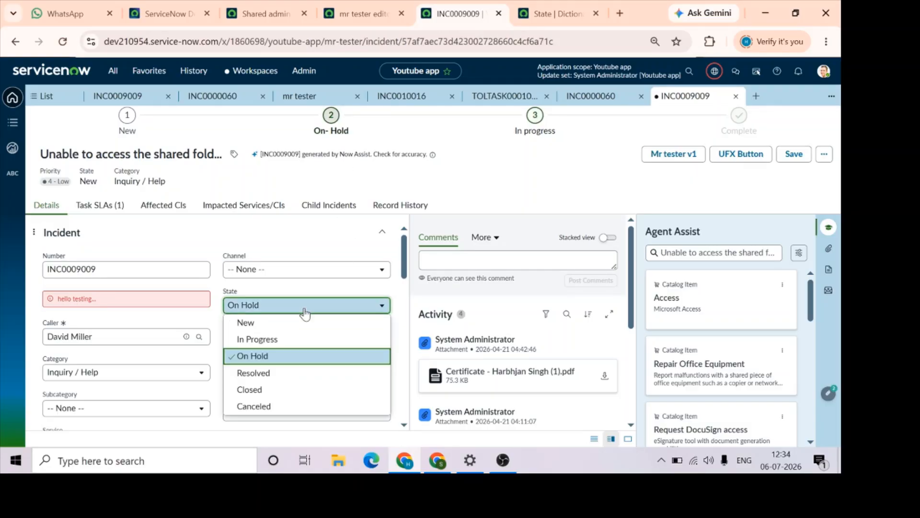
click(274, 394)
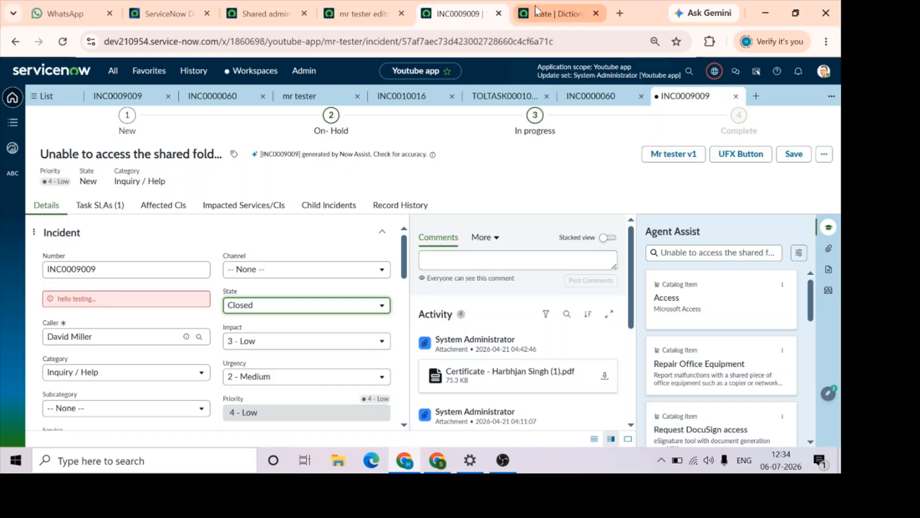
mouse_move(524, 13)
click(364, 10)
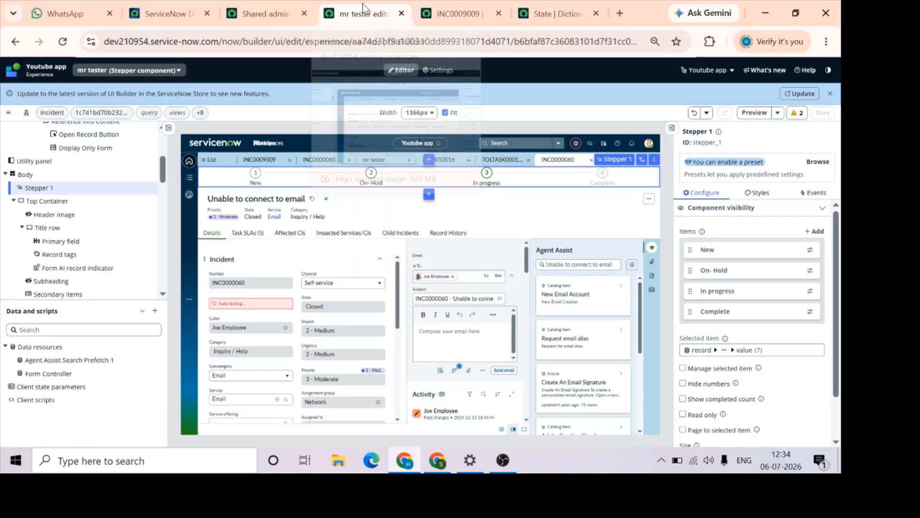
click(447, 4)
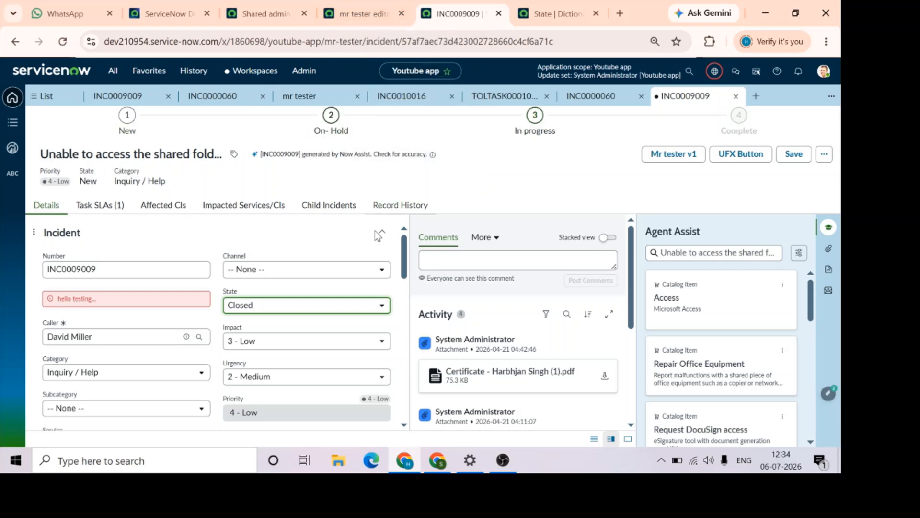
Step: Return to the UI Builder page, select the Form component and start adding an event mapping to it
click(364, 13)
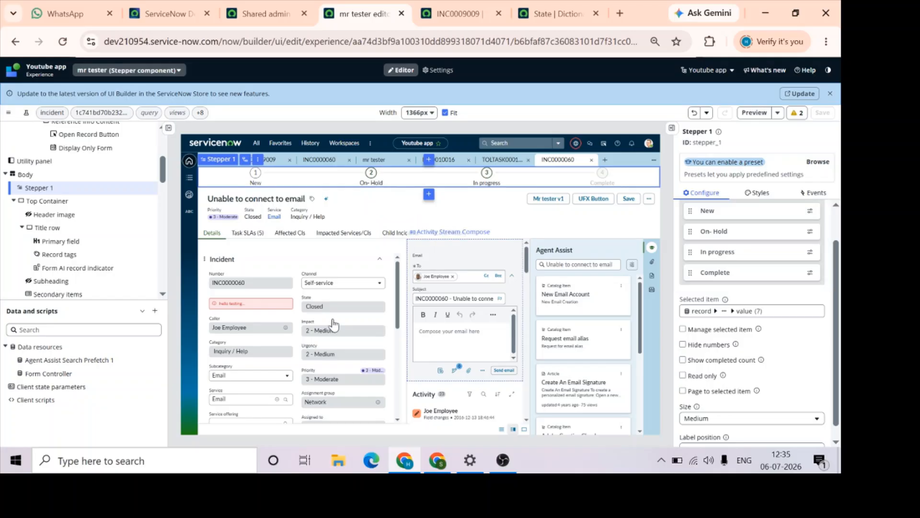
click(335, 322)
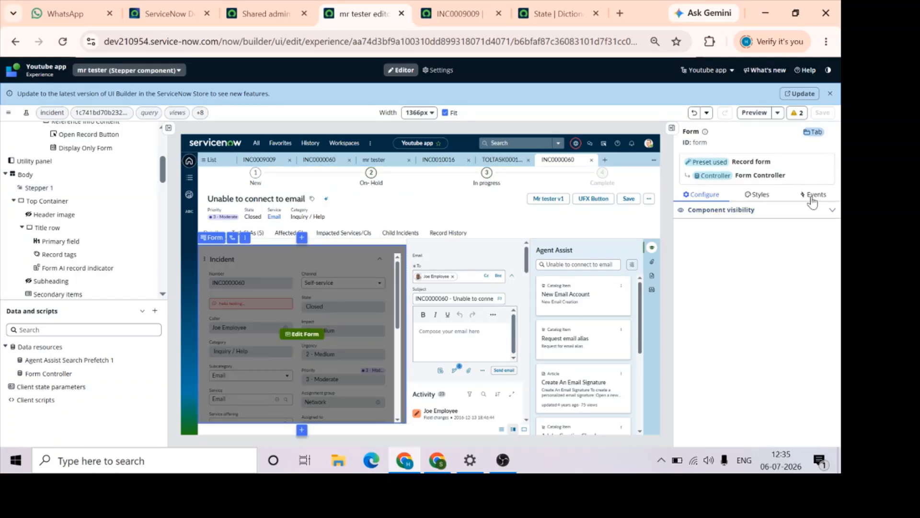
click(814, 201)
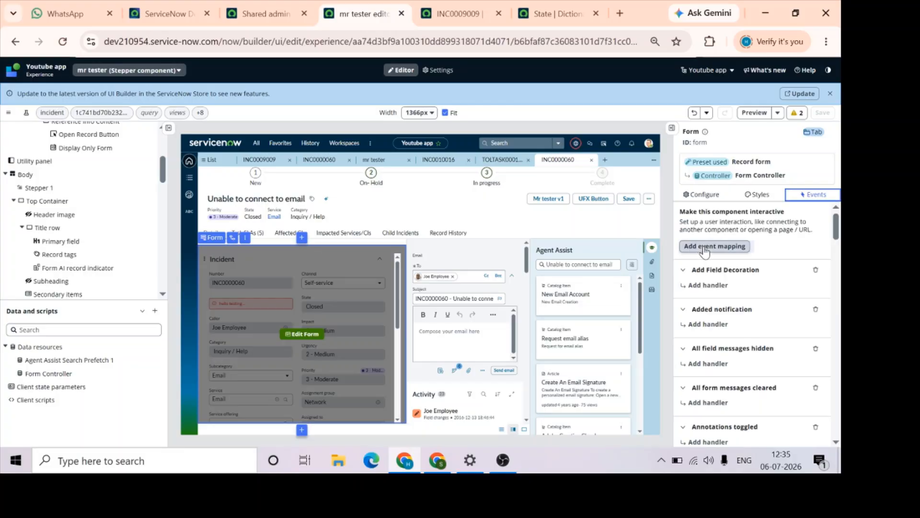
click(704, 246)
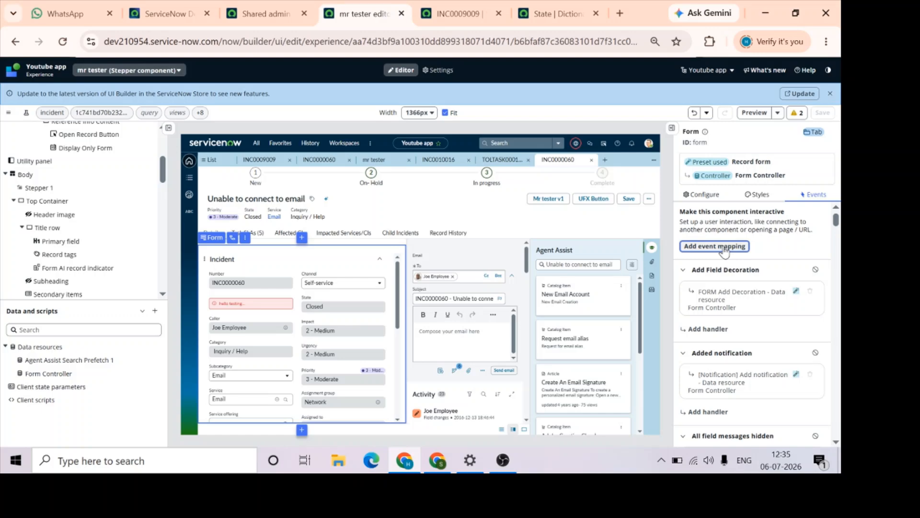
click(725, 247)
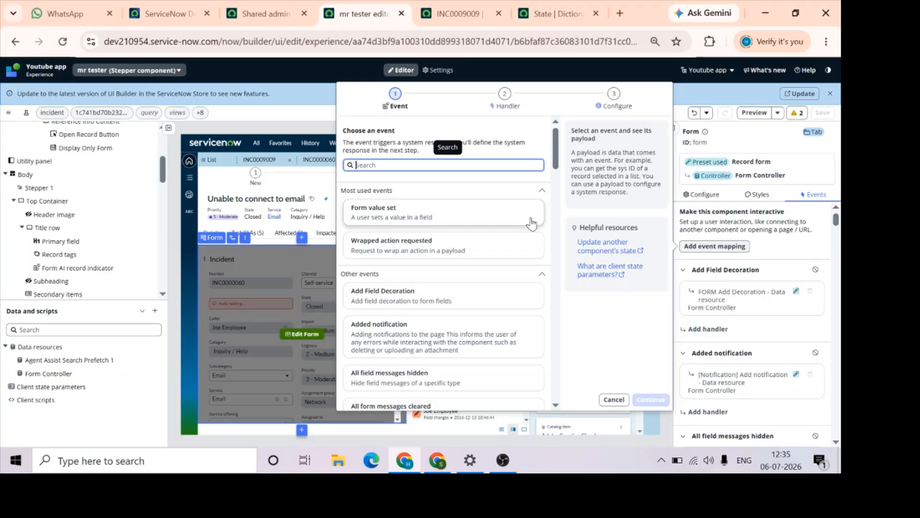
Step: Find the Form saved event with the search "save", open its handler choices and leave without adding a handler
text(save)
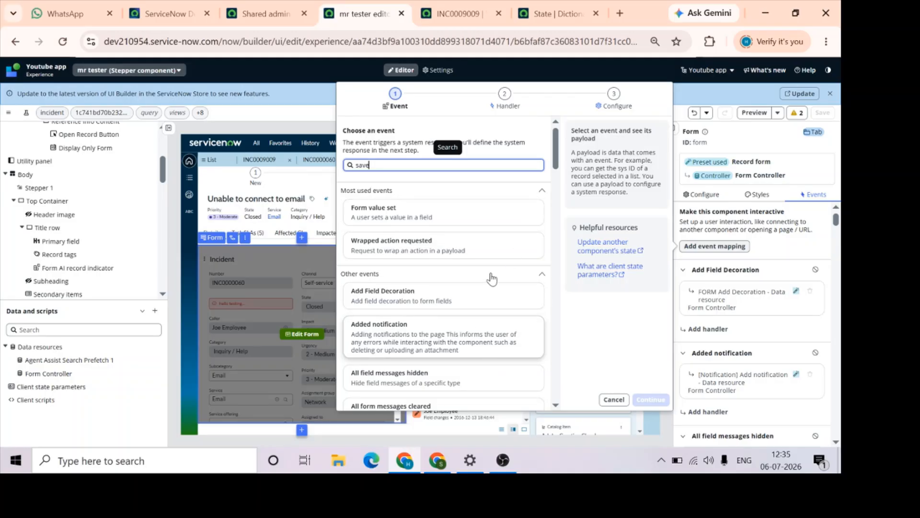
scroll(489, 358, down, 5)
text(save)
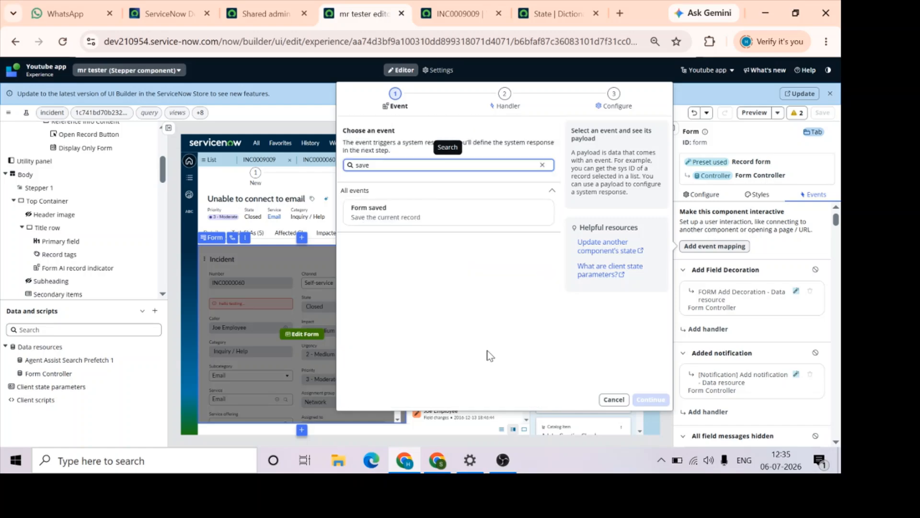
click(406, 220)
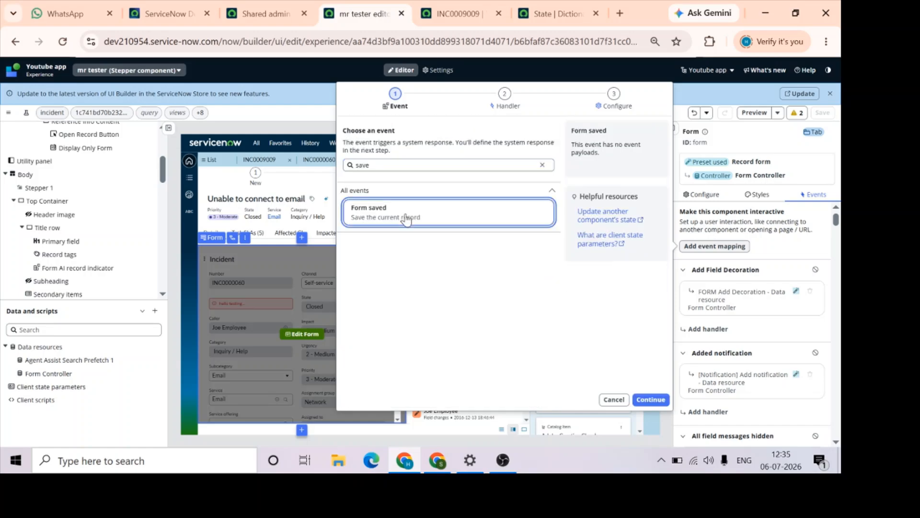
click(649, 402)
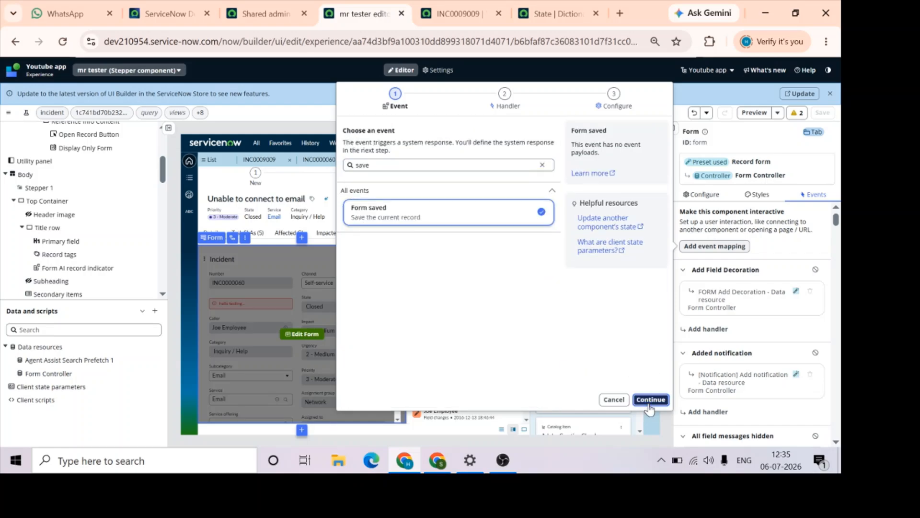
click(762, 180)
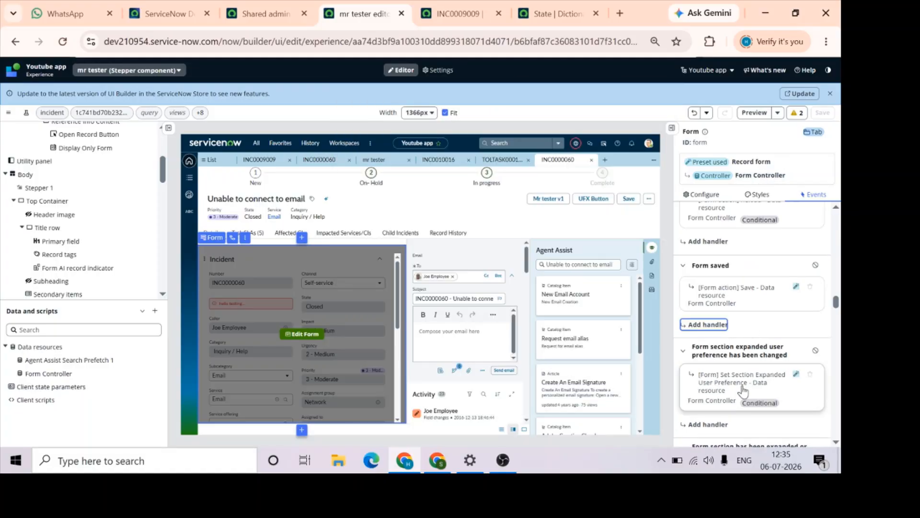
click(712, 326)
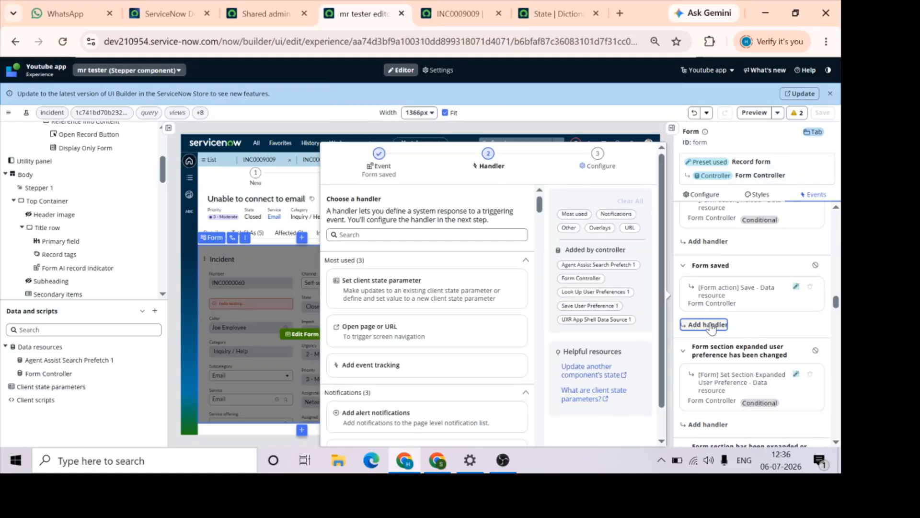
key(Escape)
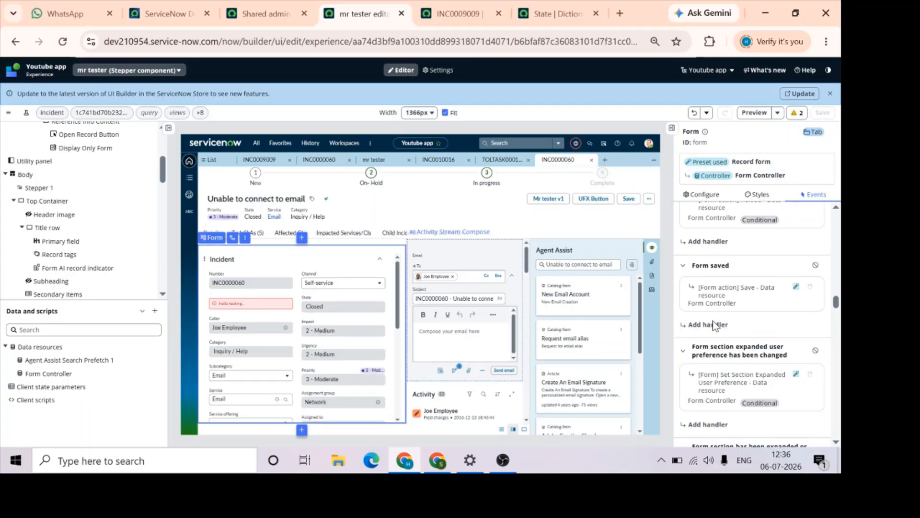
Step: Enable Hide numbers for the Stepper component and save the page
click(431, 240)
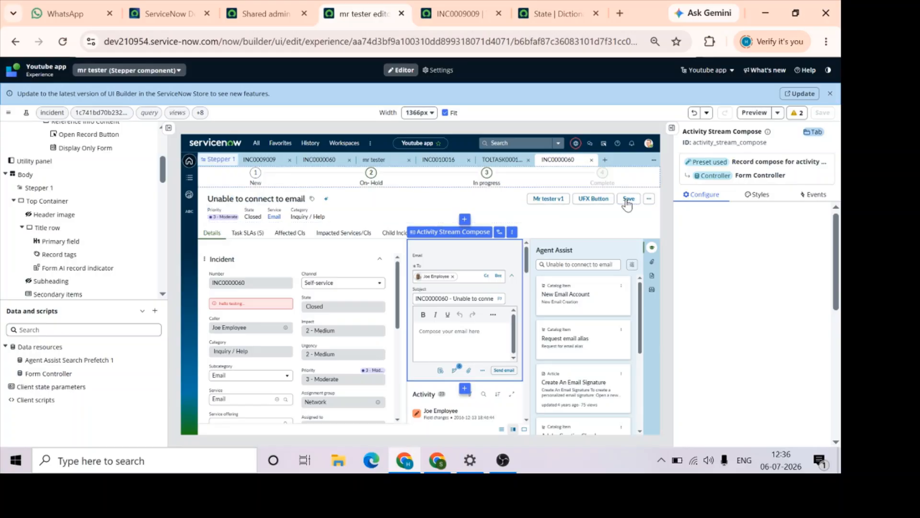
click(476, 184)
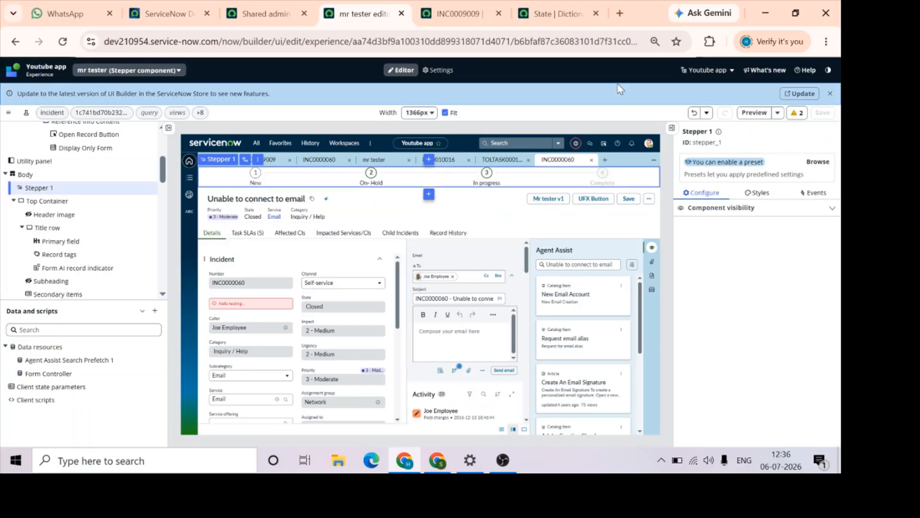
scroll(762, 360, down, 1)
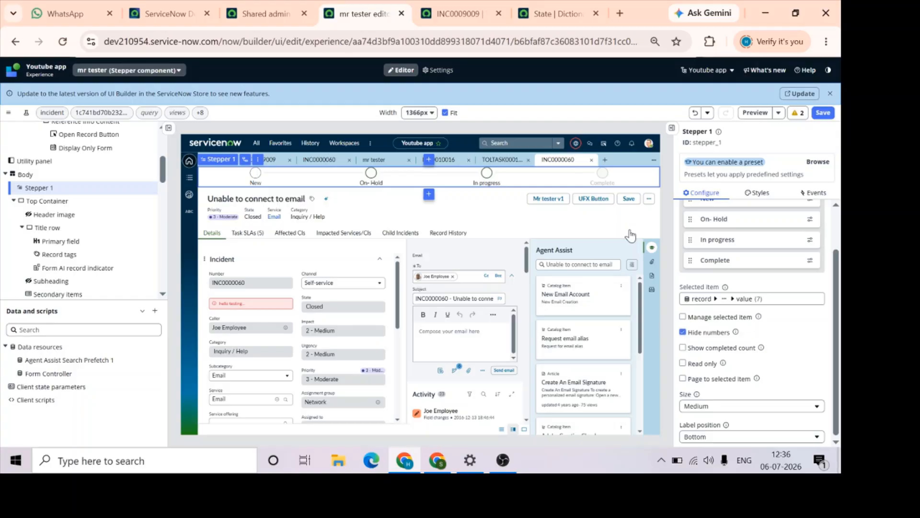
click(824, 113)
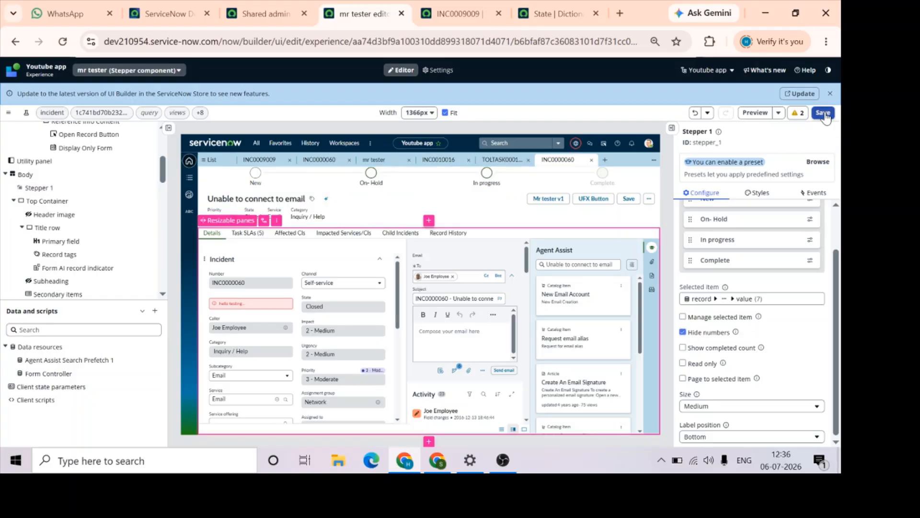
Step: Reload incident INC0009009 in the workspace, discarding its unsaved changes
click(464, 19)
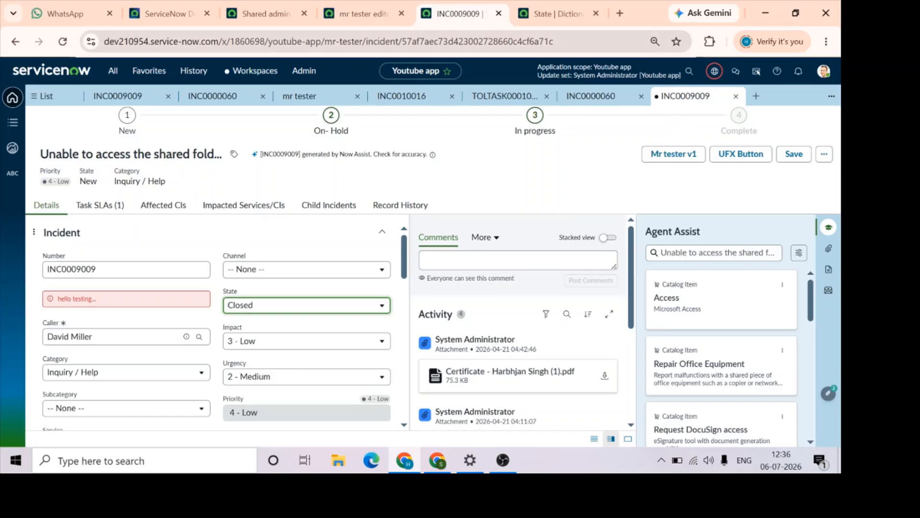
click(356, 14)
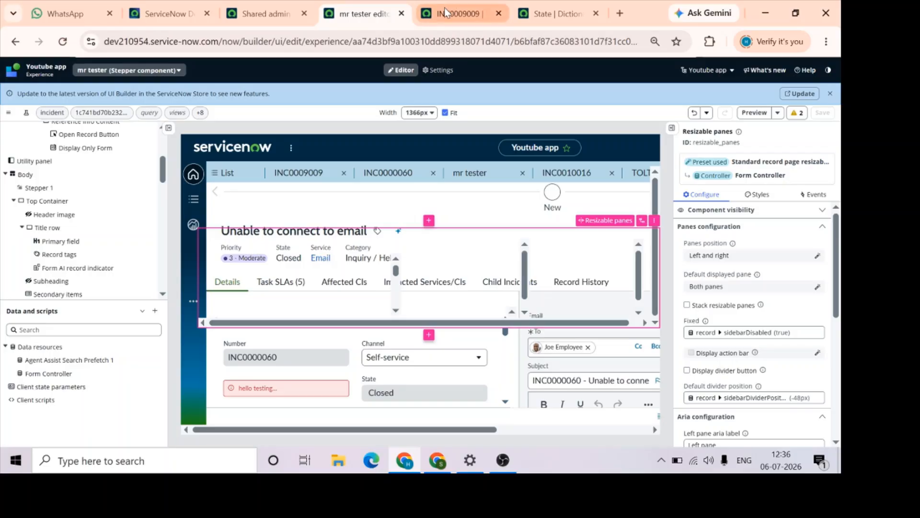
click(446, 13)
click(409, 43)
key(Return)
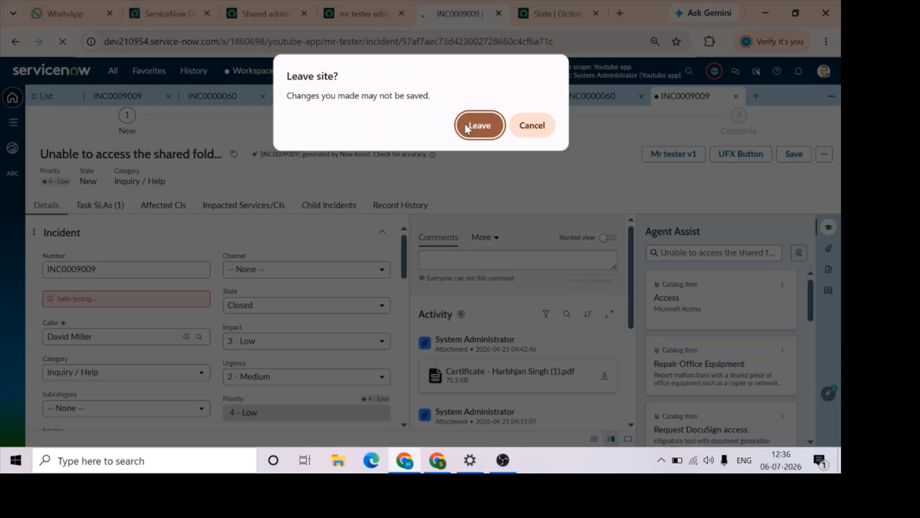
click(468, 129)
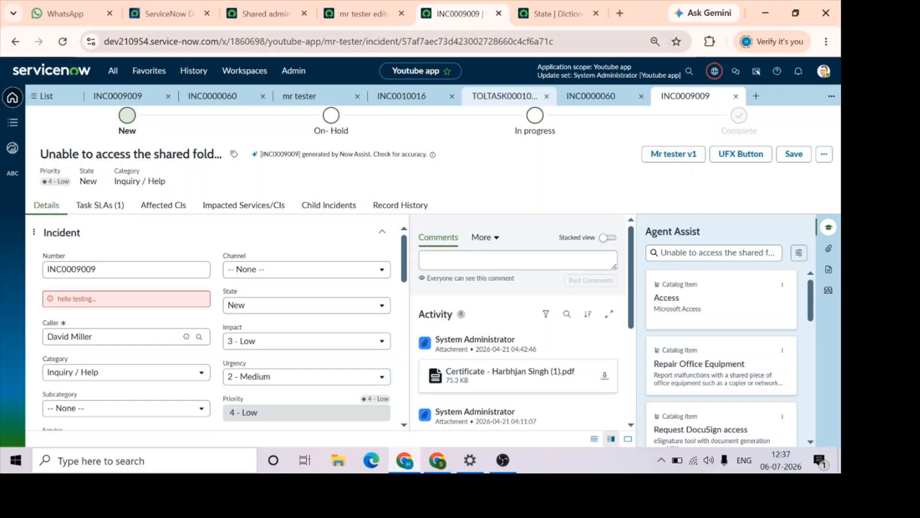
Step: Select the Stepper component in the UI Builder page and read the explanation of its Read only option
click(369, 15)
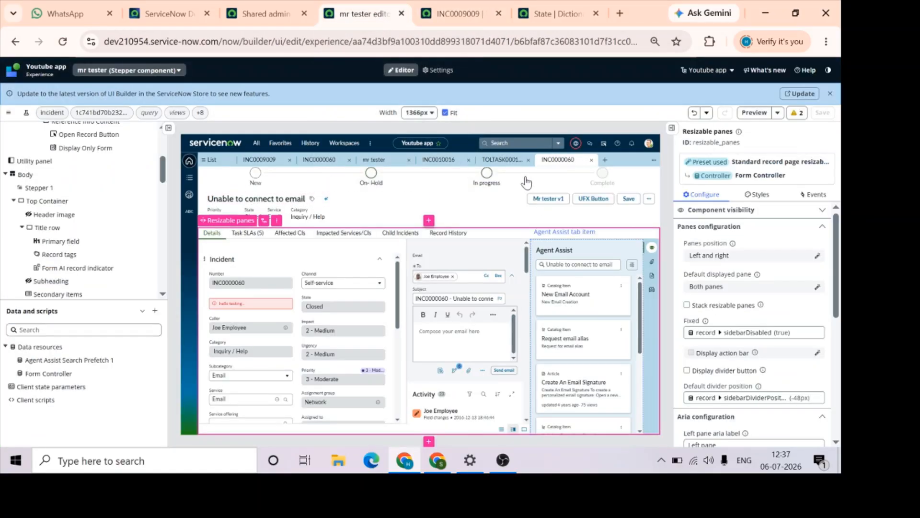
click(415, 179)
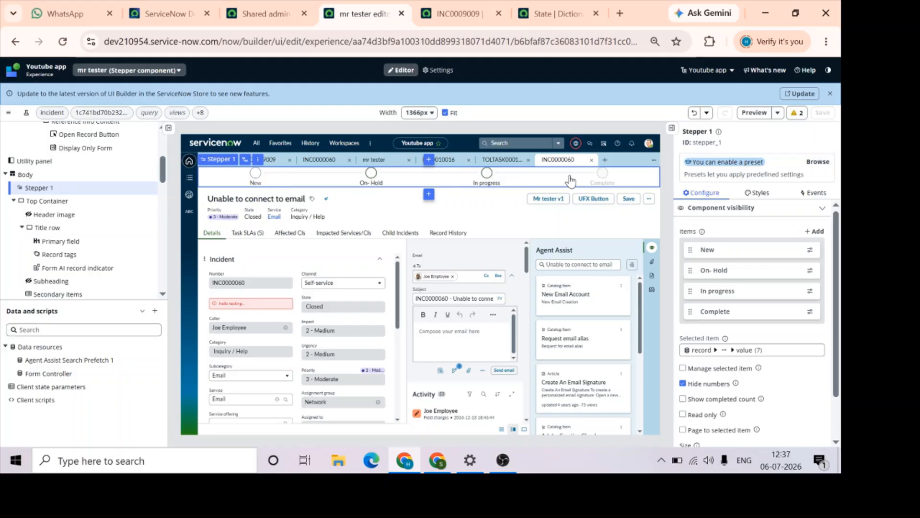
scroll(761, 396, down, 1)
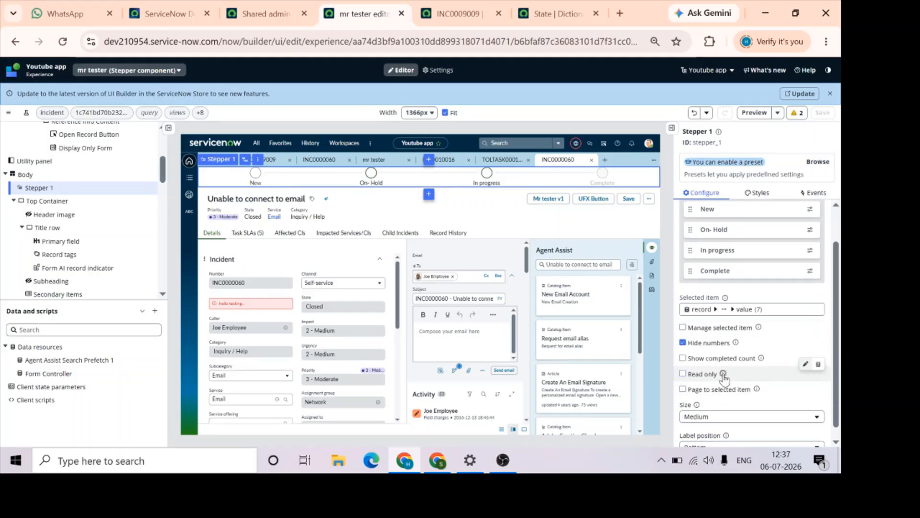
click(723, 373)
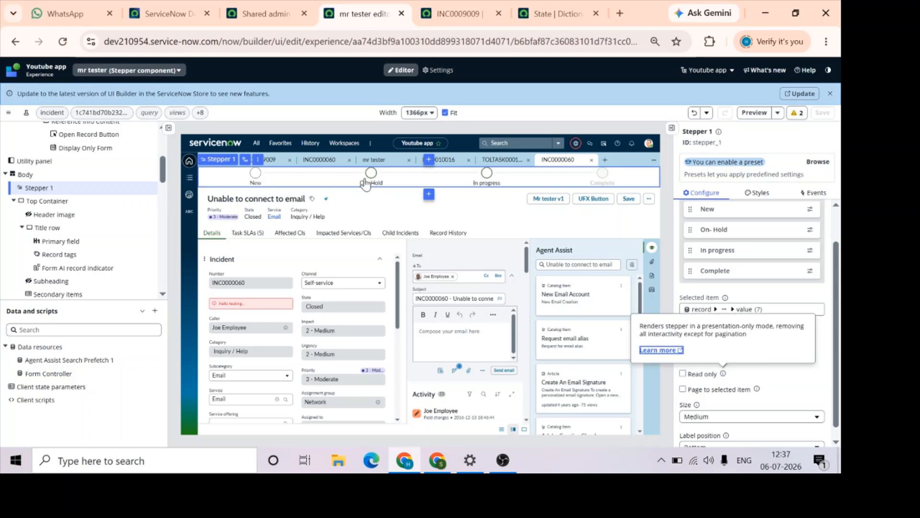
click(804, 378)
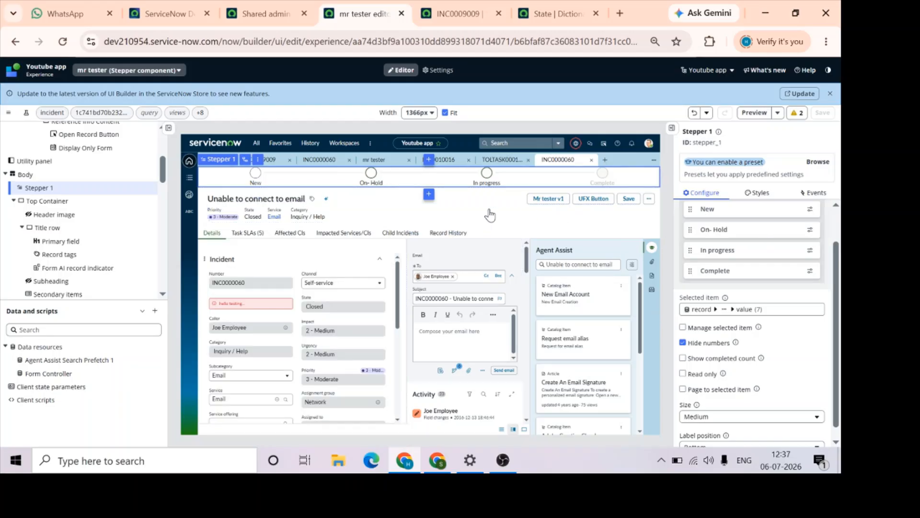
Step: Add an event mapping for Stepper selected item set to the Stepper component and leave the setup without adding a handler
click(823, 194)
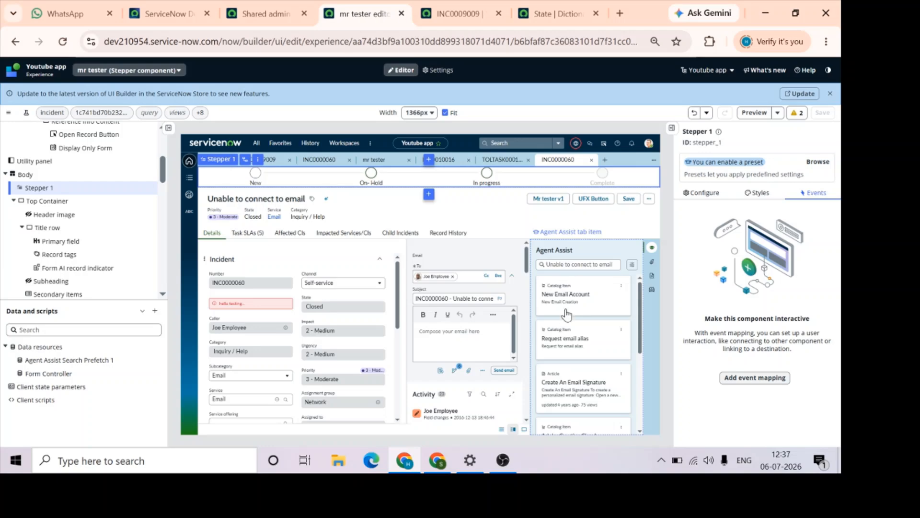
click(756, 378)
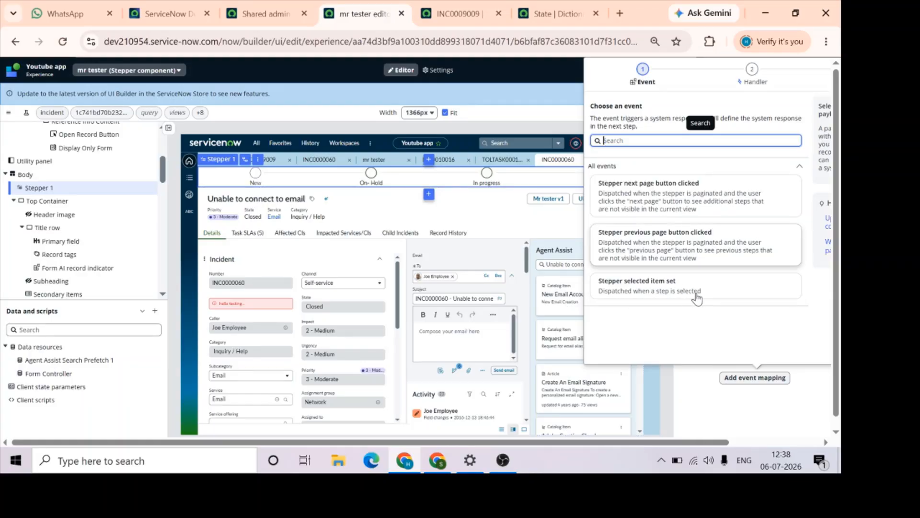
click(703, 294)
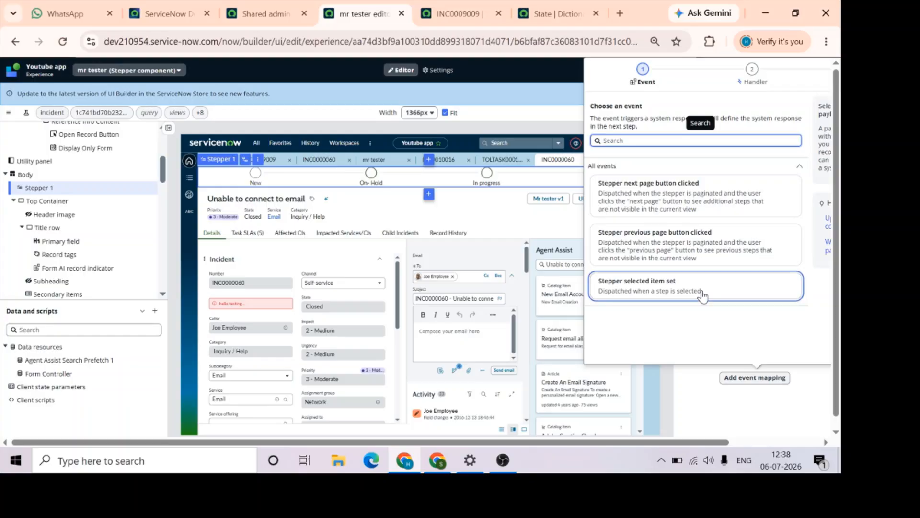
scroll(769, 320, down, 1)
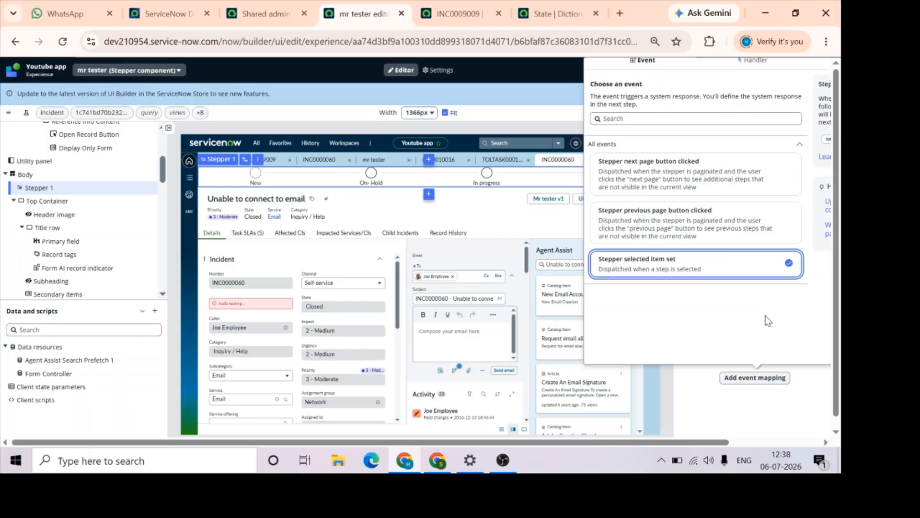
scroll(768, 320, right, 2)
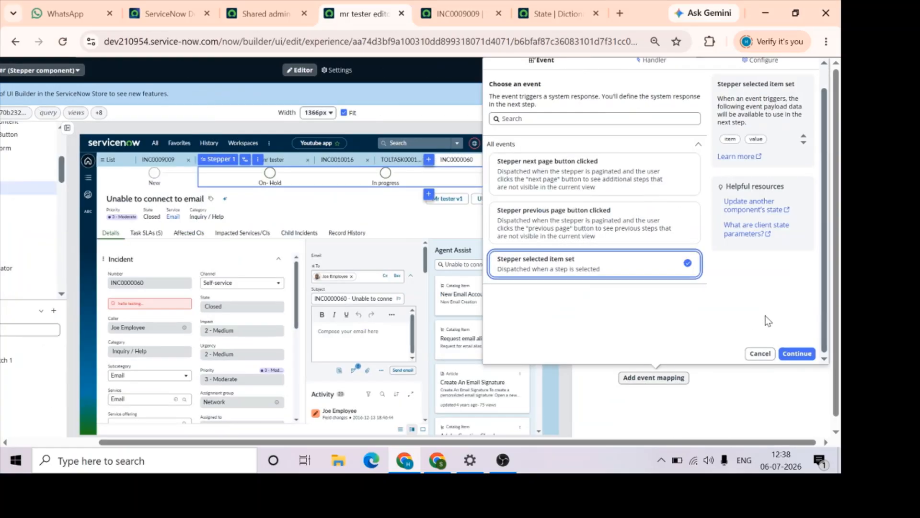
click(808, 354)
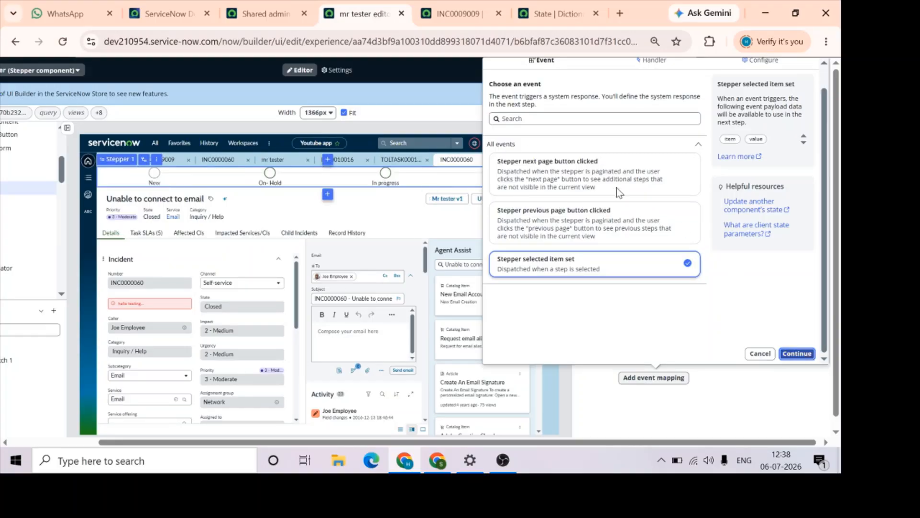
click(762, 357)
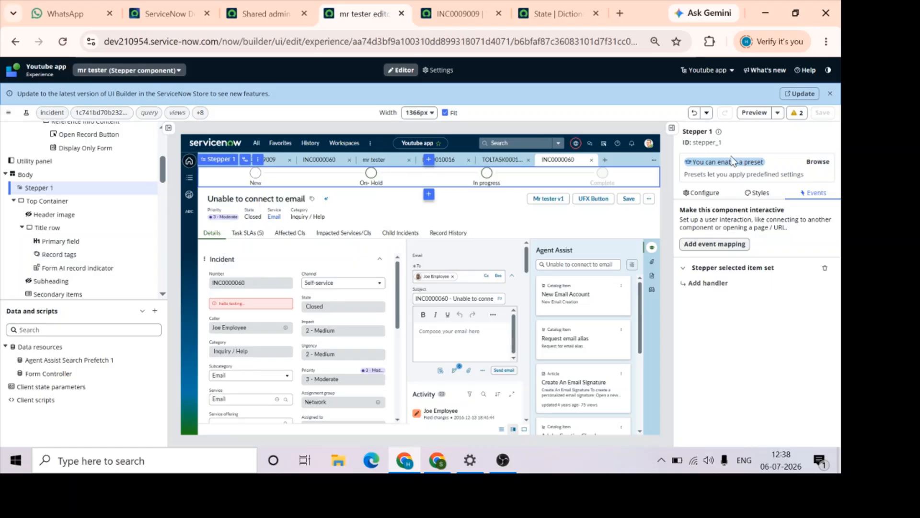
Step: Review the Stepper's label position choices, compare with the stepper on incident INC0009009, and close the choices without changing the selection
click(702, 194)
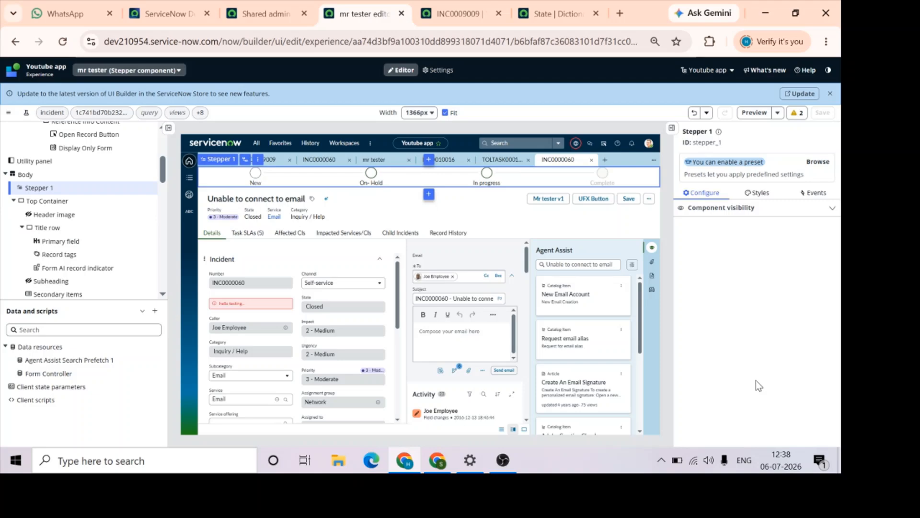
scroll(756, 381, down, 2)
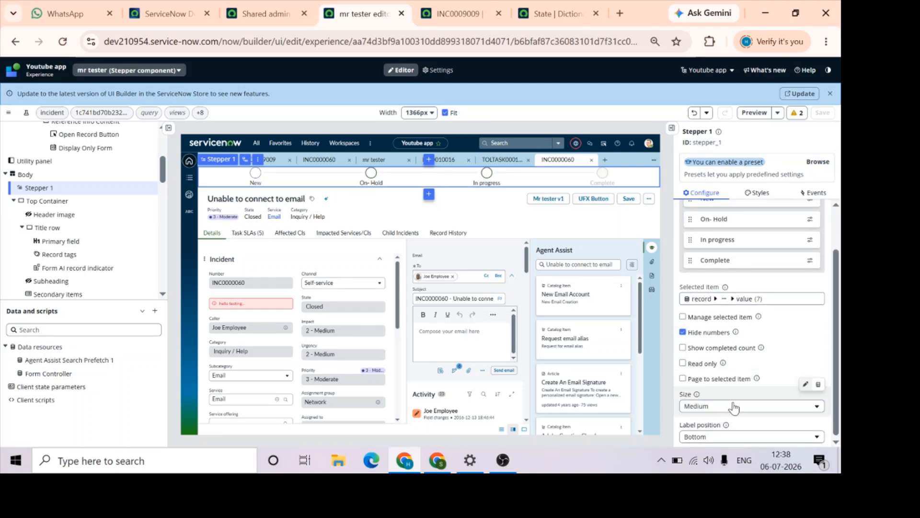
click(746, 438)
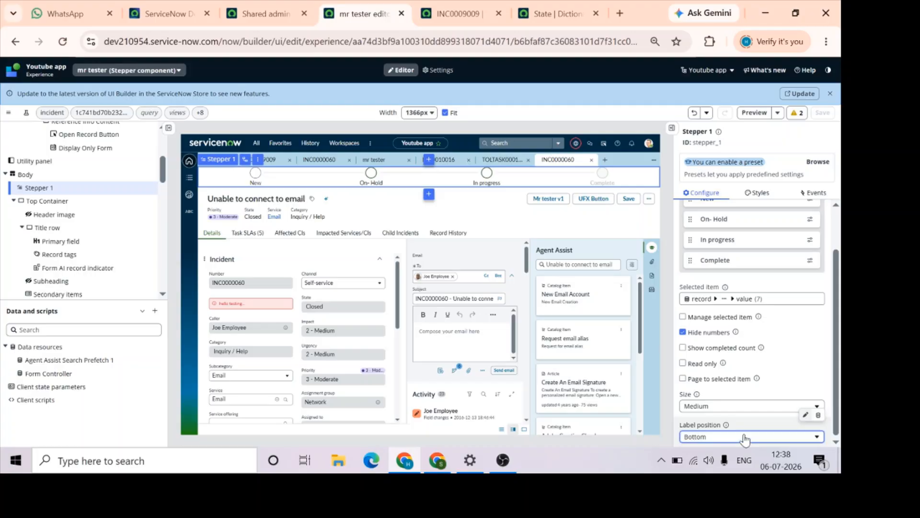
click(745, 437)
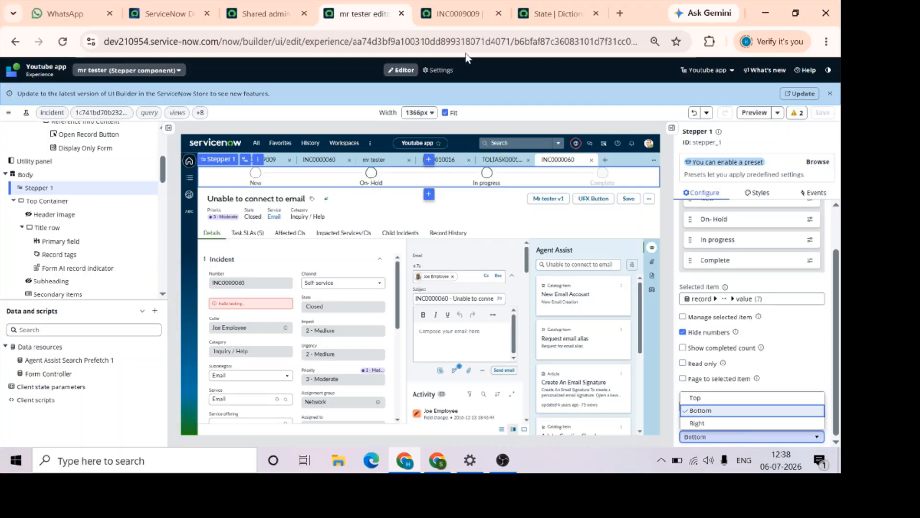
click(468, 16)
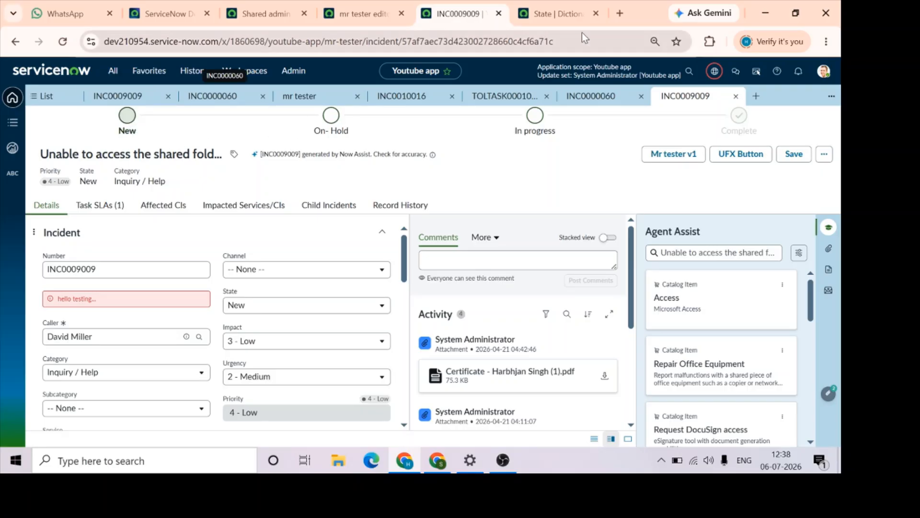
click(377, 18)
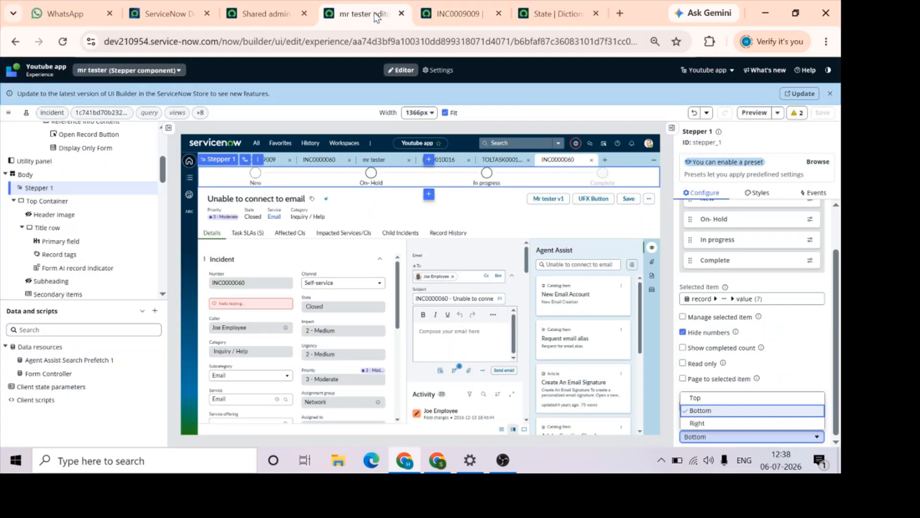
click(825, 367)
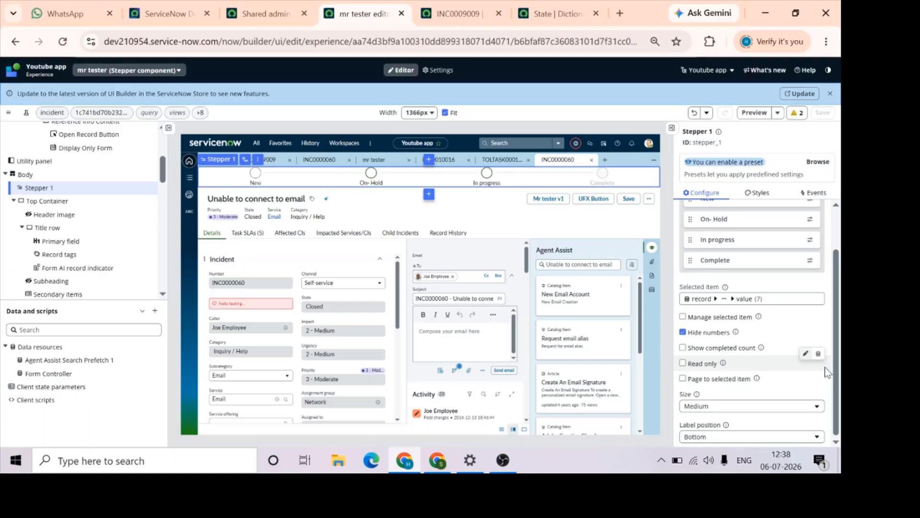